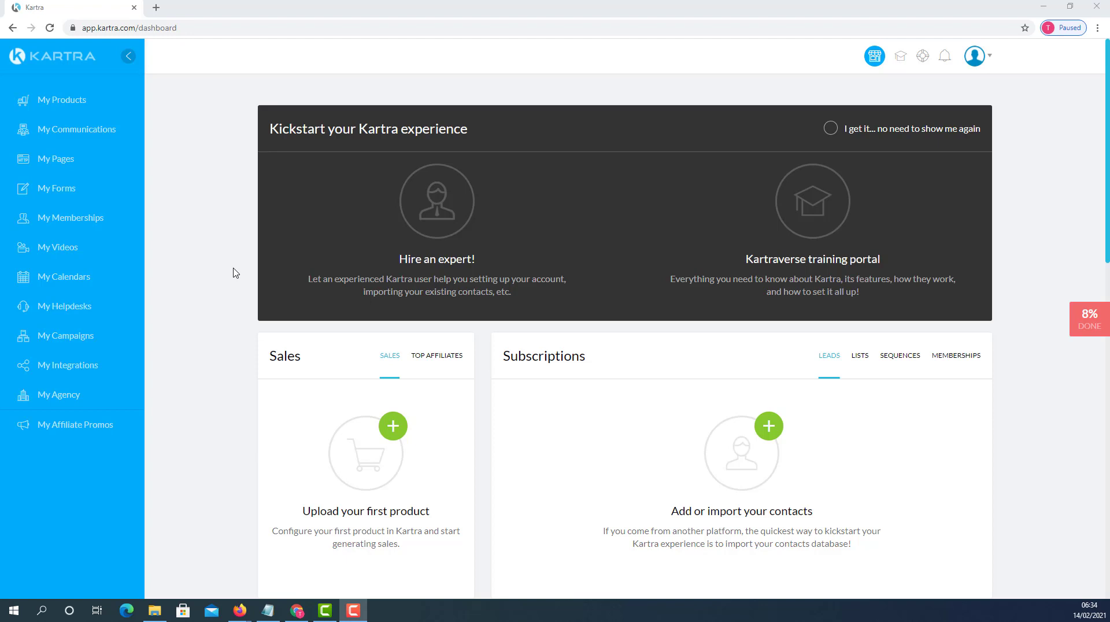
Create a new membership named "Dummy Site"
{"action": "left_click", "coordinate": [85, 225]}
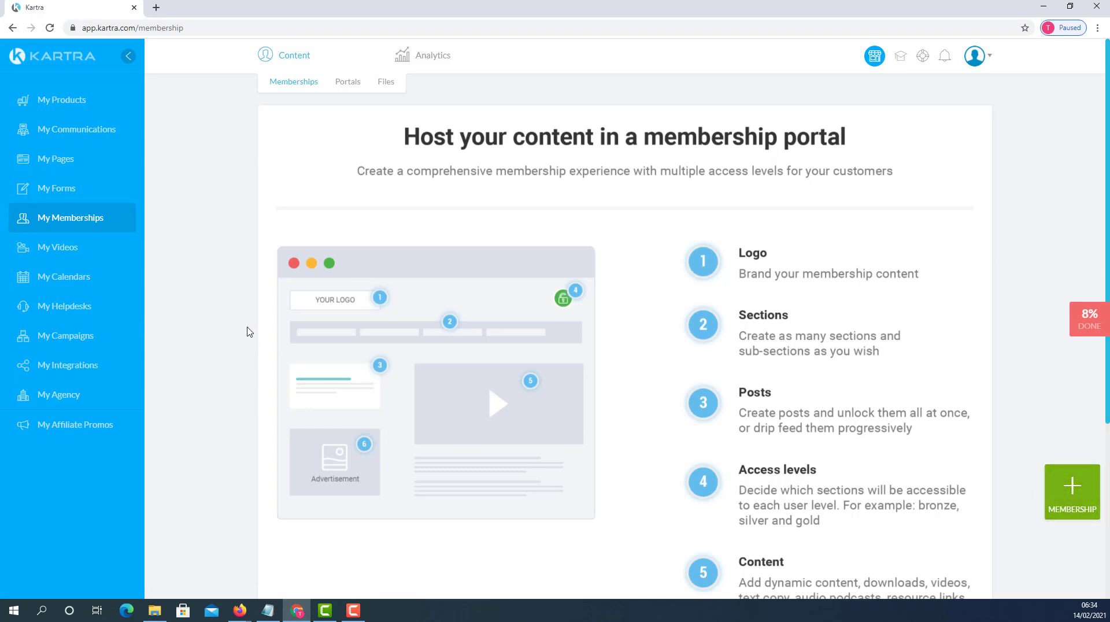
{"action": "left_click", "coordinate": [1067, 496]}
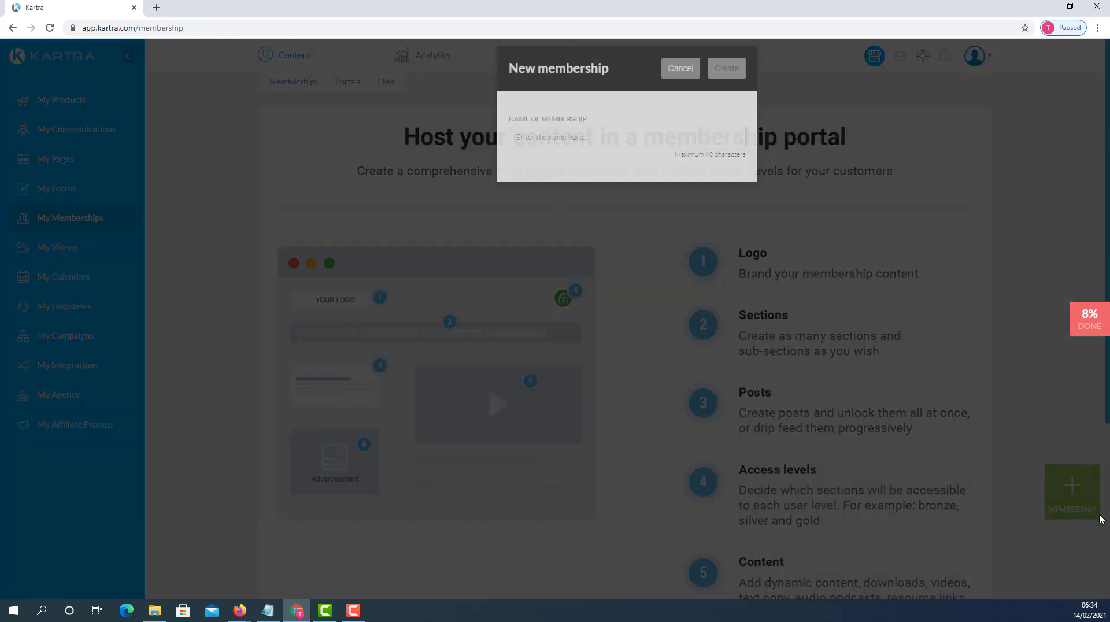
{"action": "left_click", "coordinate": [564, 152]}
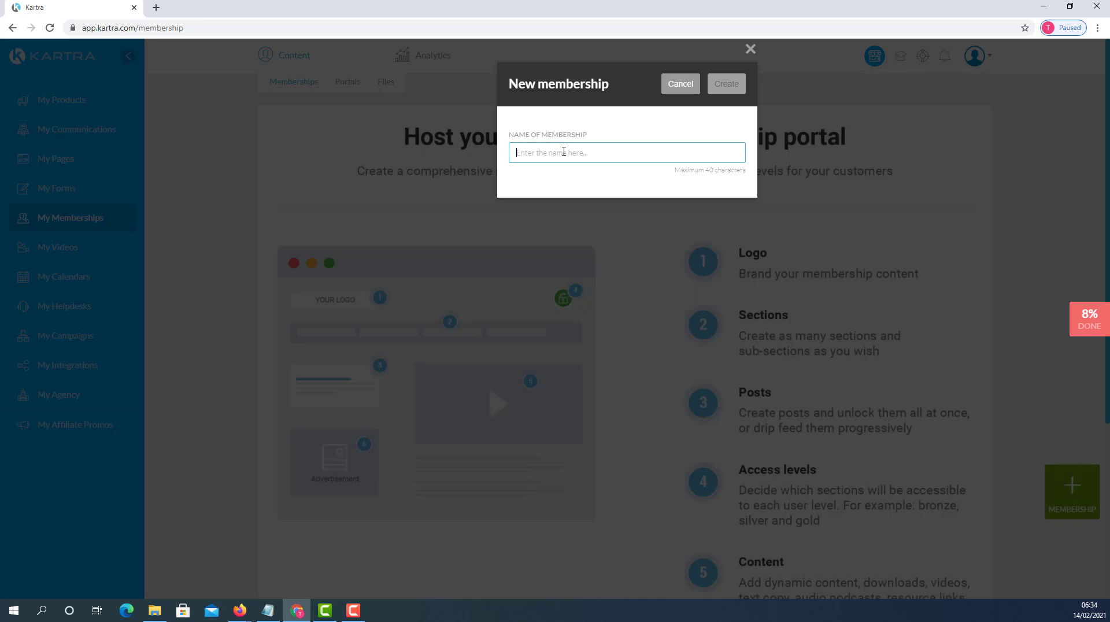
{"action": "type", "text": "dUMMY"}
{"action": "key", "text": "BackSpace"}
{"action": "key", "text": "BackSpace"}
{"action": "key", "text": "BackSpace"}
{"action": "key", "text": "BackSpace"}
{"action": "type", "text": "Dummy Site"}
{"action": "left_click", "coordinate": [731, 87]}
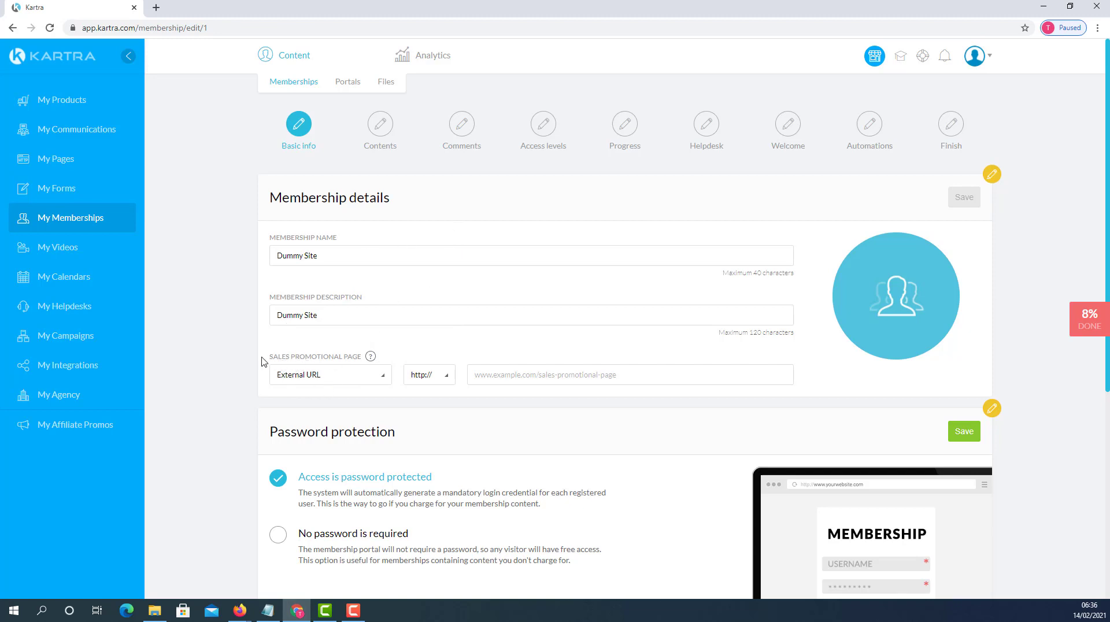
Set the membership's sales promotional page to Kartra pages, with no site in particular and the page Dummy
{"action": "left_click", "coordinate": [383, 380]}
{"action": "left_click", "coordinate": [300, 419]}
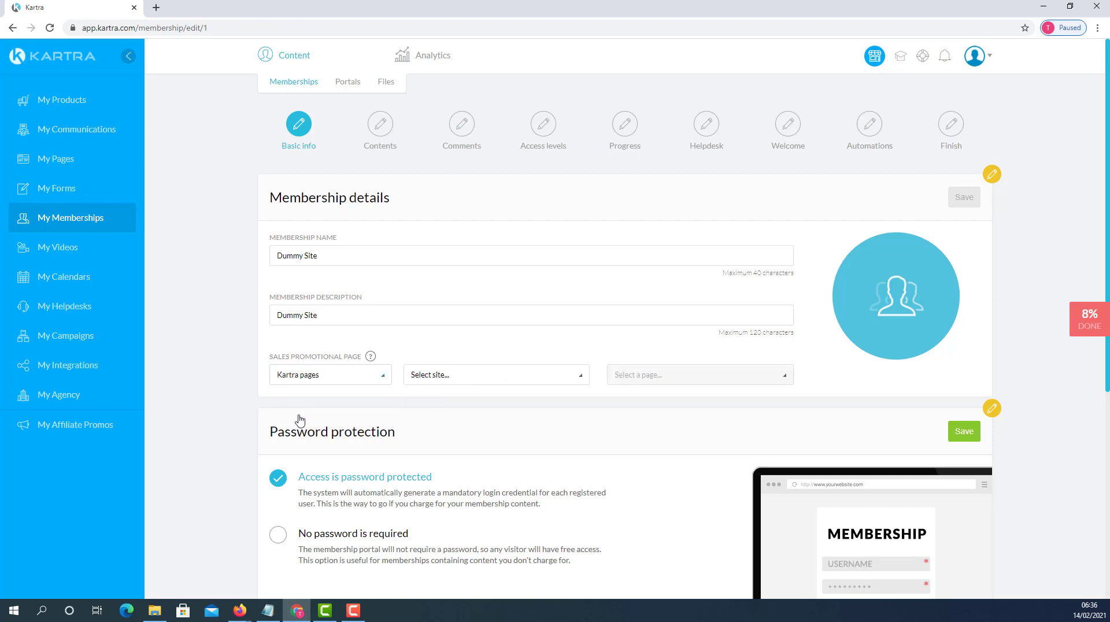
{"action": "left_click", "coordinate": [579, 383]}
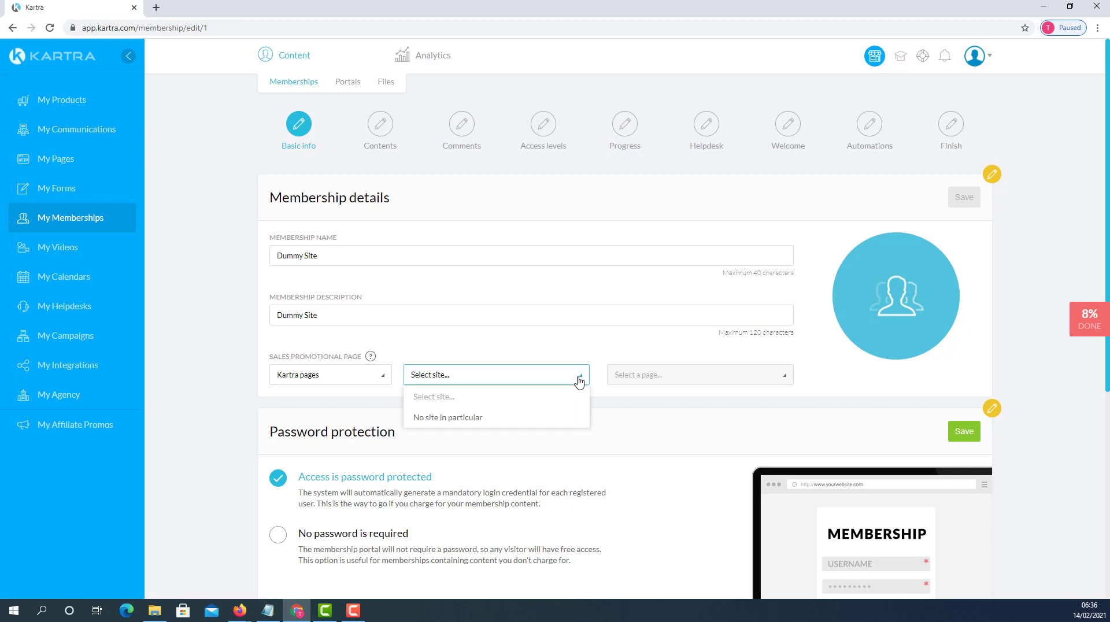
{"action": "left_click", "coordinate": [466, 417]}
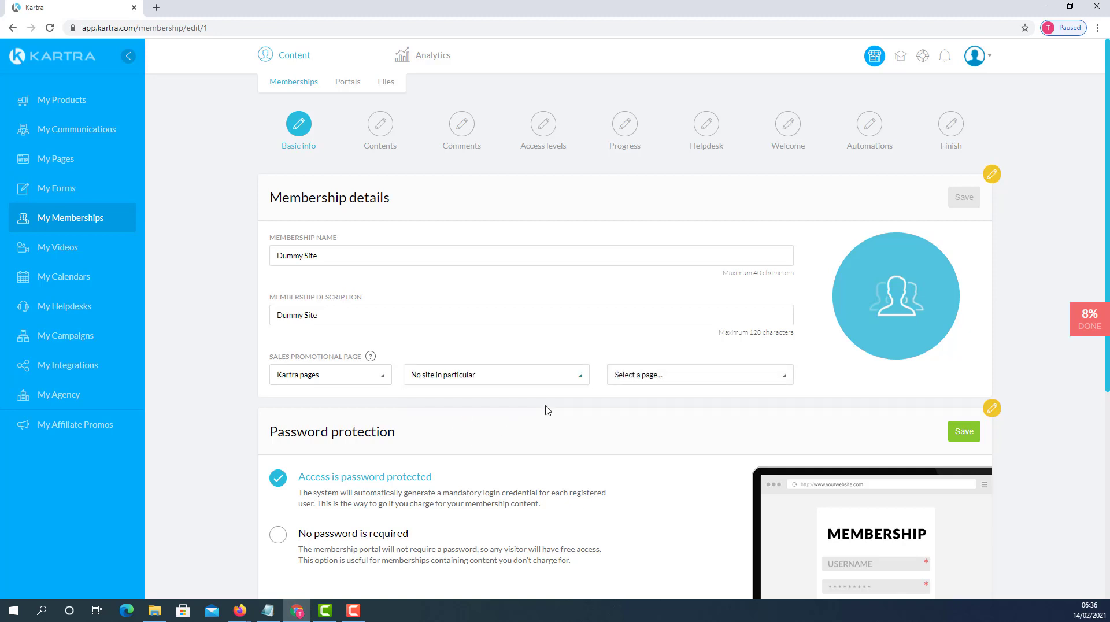
{"action": "left_click", "coordinate": [784, 382]}
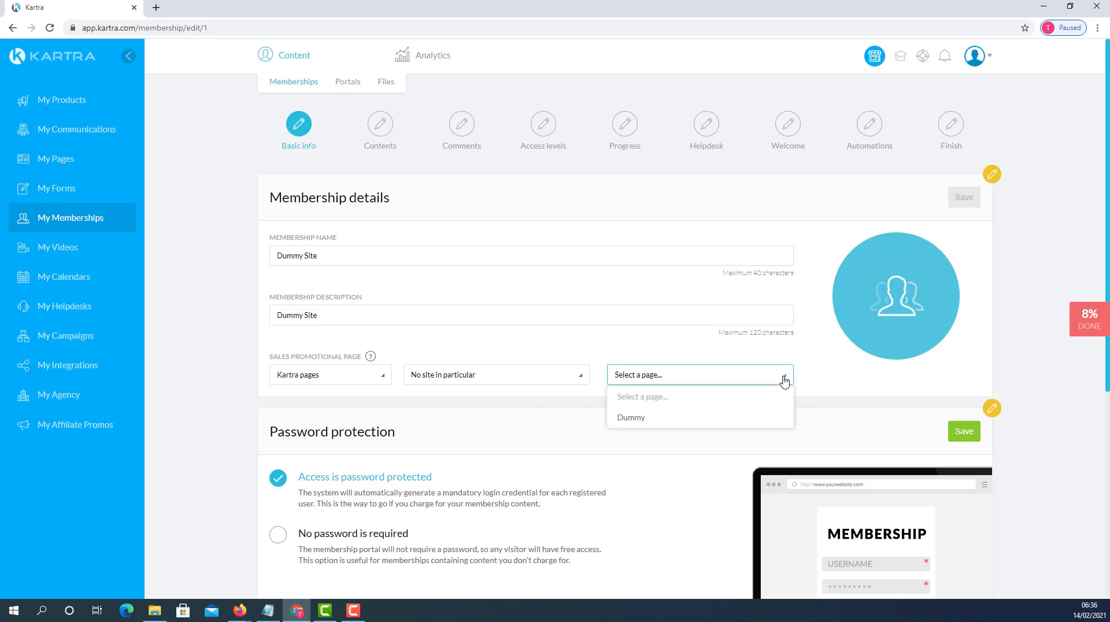
{"action": "left_click", "coordinate": [630, 418]}
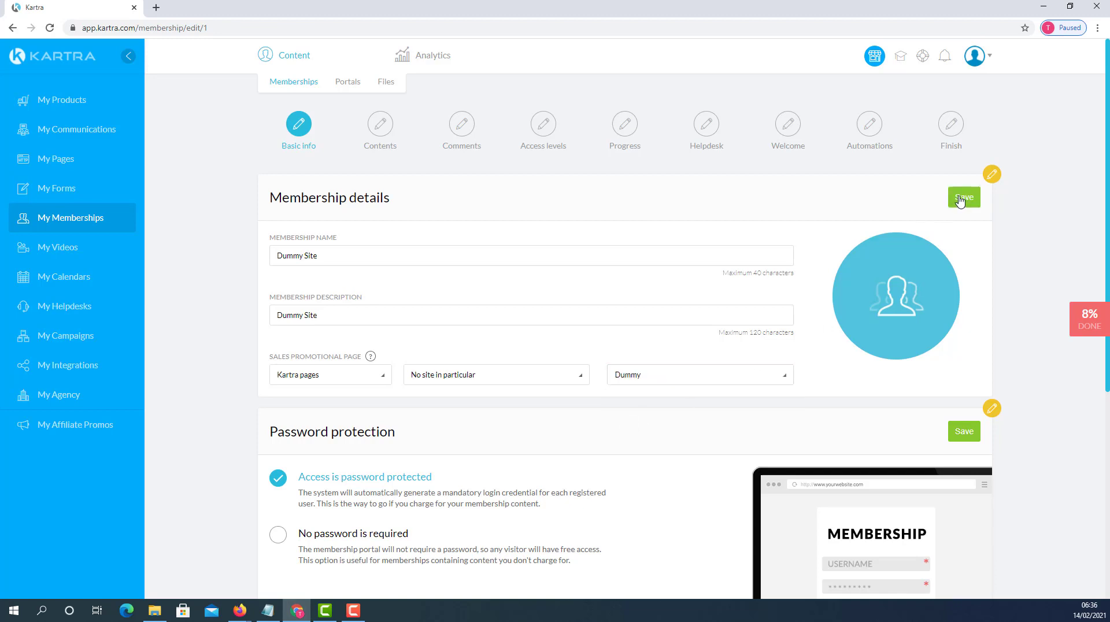
{"action": "left_click", "coordinate": [963, 198]}
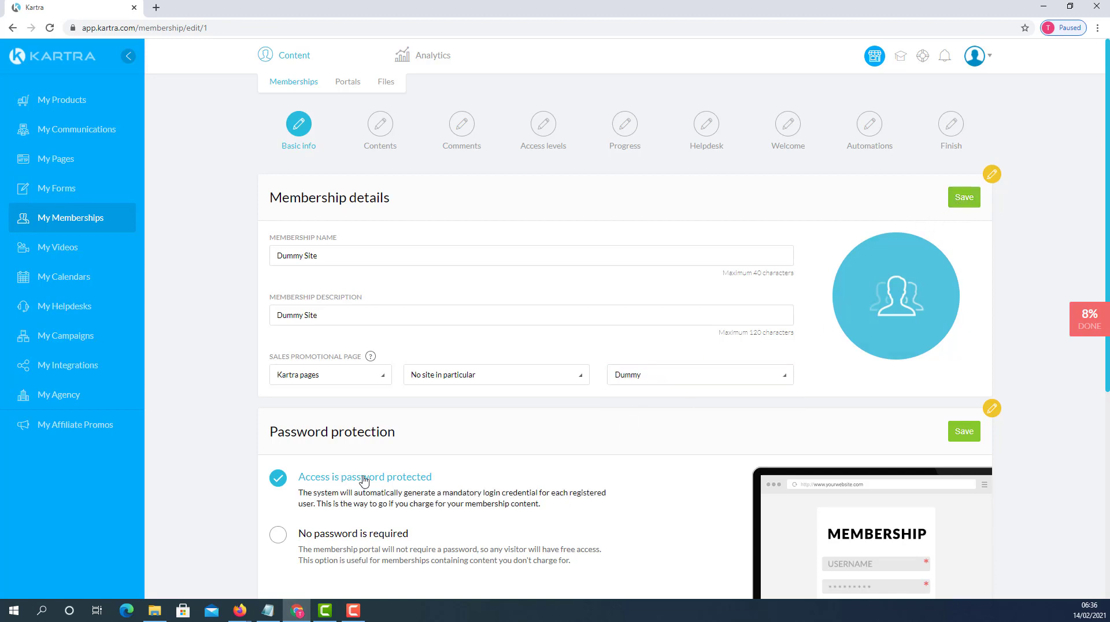
Save the membership details and the password-protected access setting, and proceed to the Contents stage
{"action": "scroll", "coordinate": [517, 444], "scroll_direction": "down", "scroll_amount": 4}
{"action": "scroll", "coordinate": [516, 444], "scroll_direction": "up", "scroll_amount": 1}
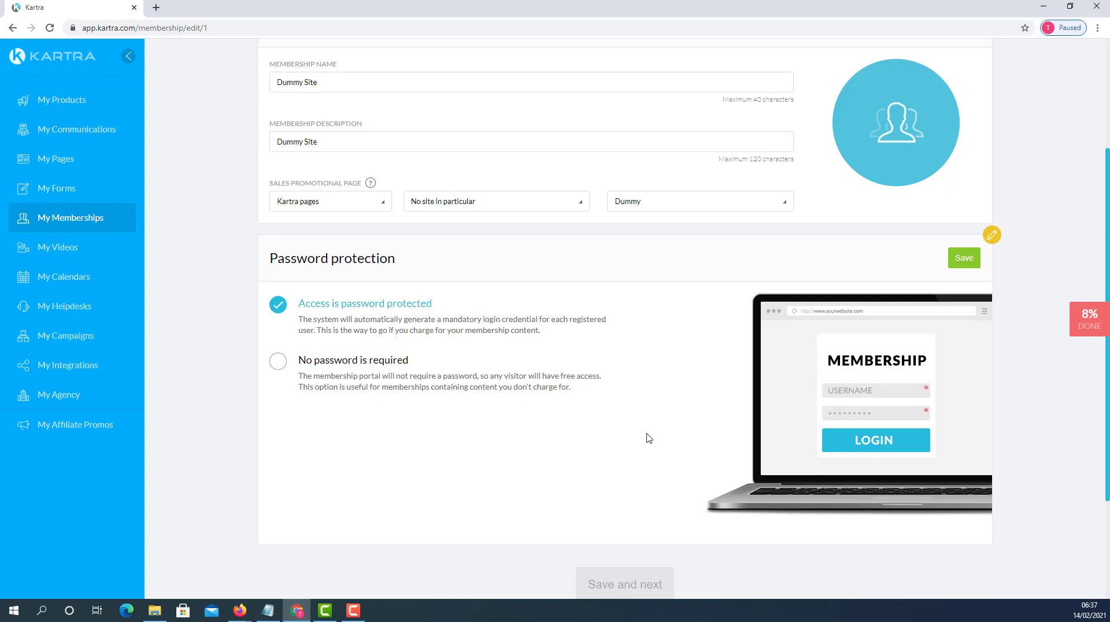
{"action": "scroll", "coordinate": [643, 428], "scroll_direction": "up", "scroll_amount": 3}
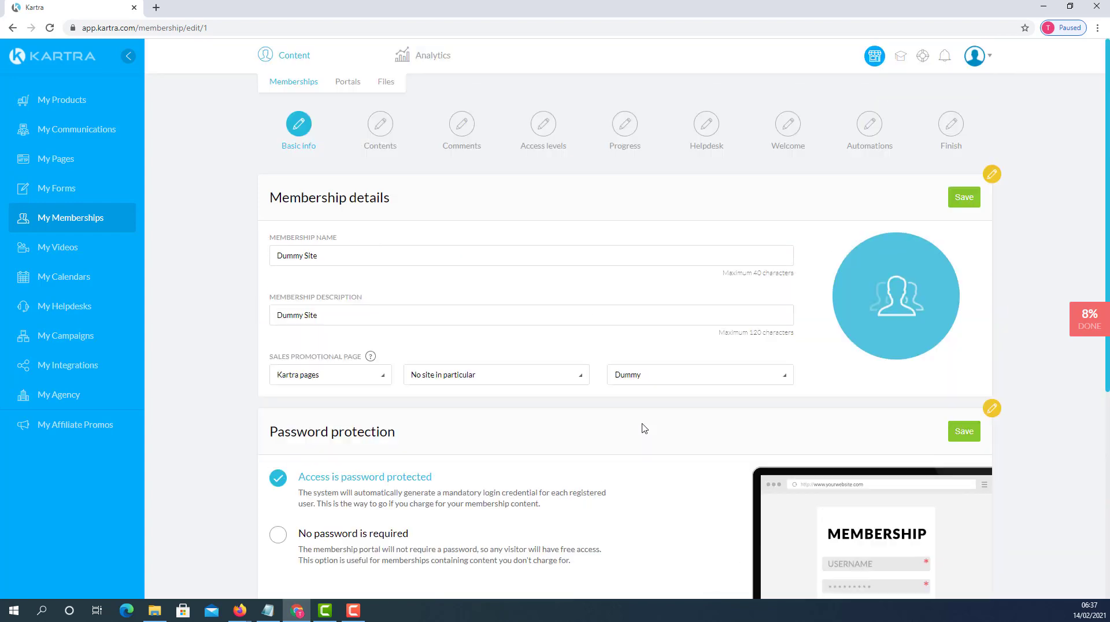
{"action": "left_click", "coordinate": [963, 198]}
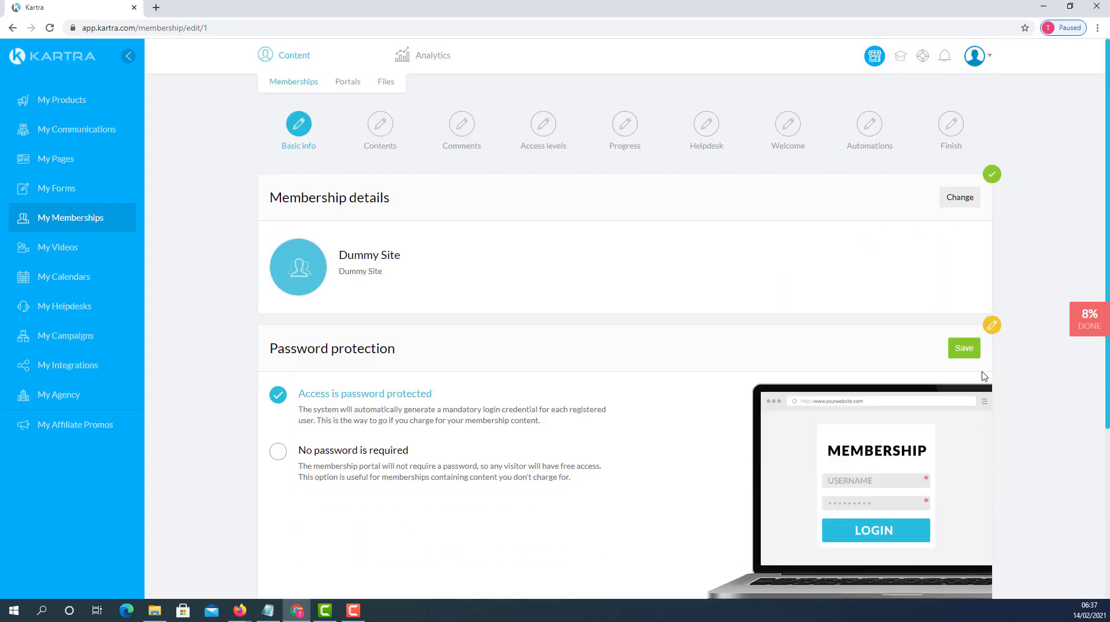
{"action": "left_click", "coordinate": [961, 350]}
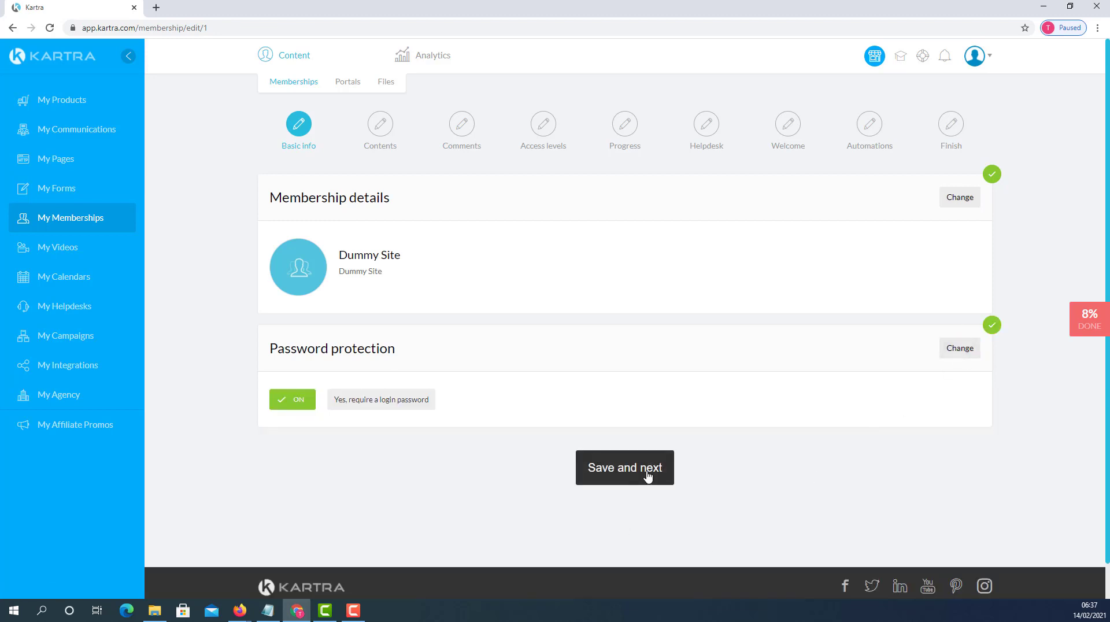
{"action": "left_click", "coordinate": [632, 475]}
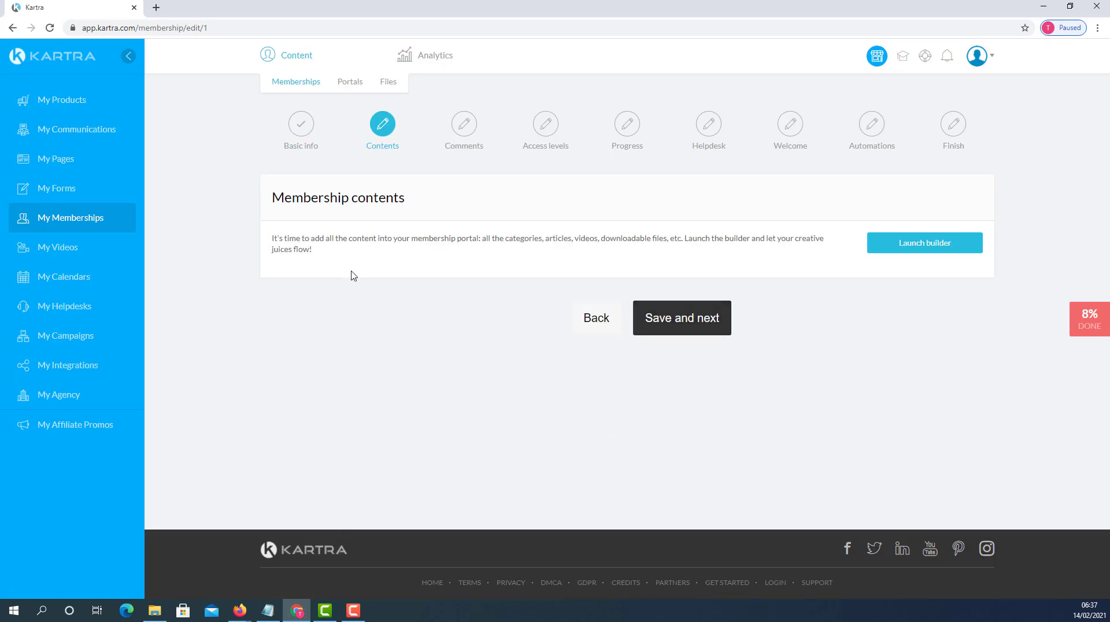
Launch the membership content builder and dismiss its completed tutorial so it does not show again
{"action": "left_click", "coordinate": [941, 245]}
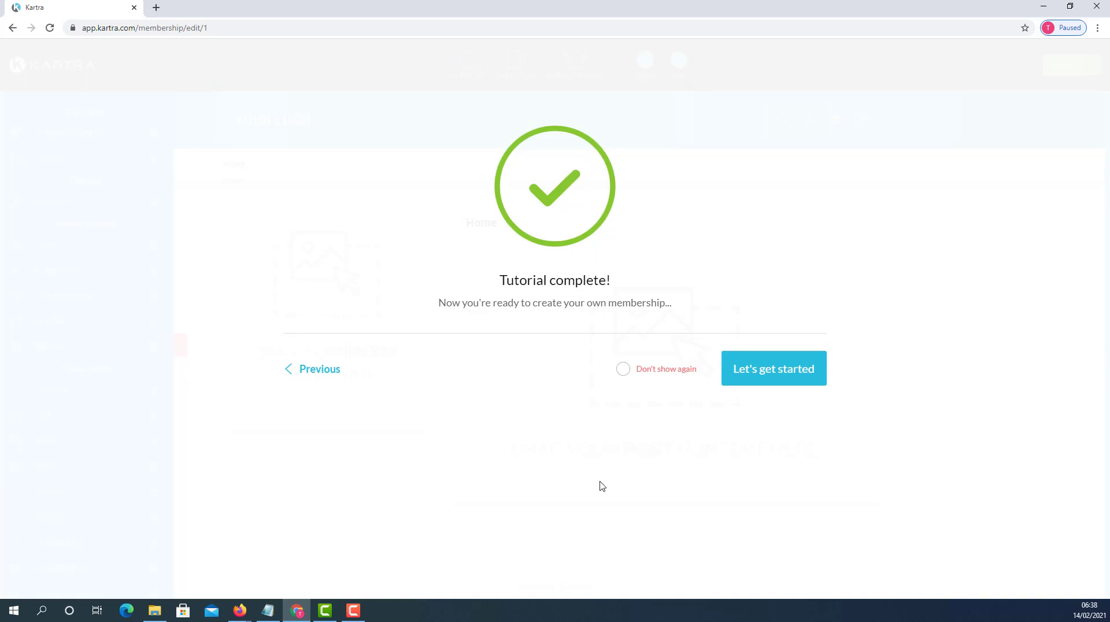
{"action": "left_click", "coordinate": [624, 370]}
{"action": "left_click", "coordinate": [792, 373]}
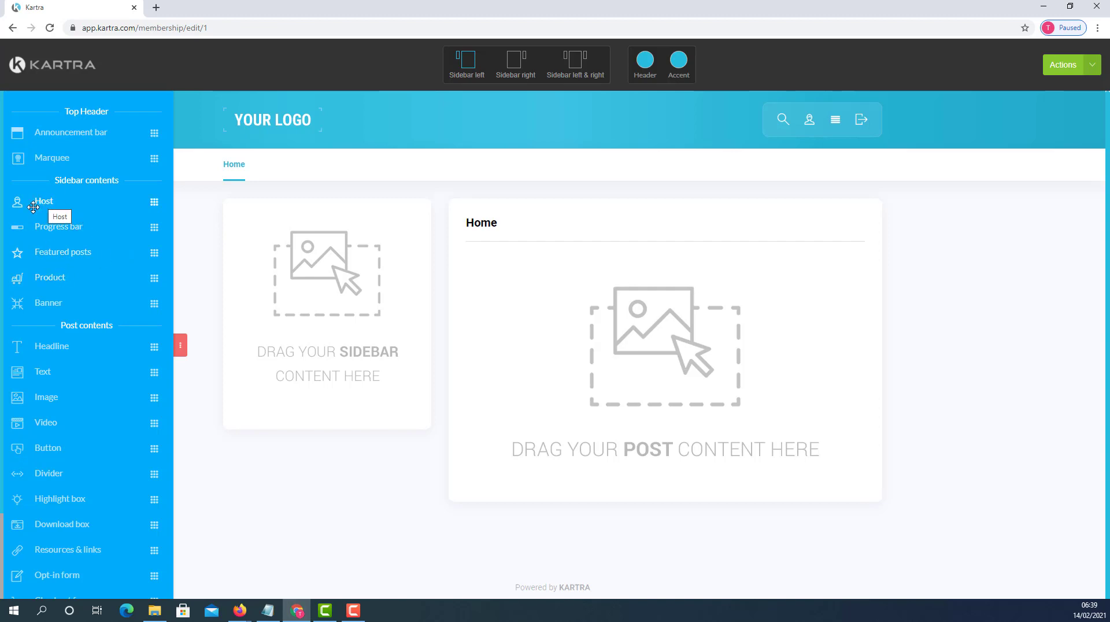
Add a Host block to the sidebar with the bio "This is my bio" and save it
{"action": "left_click_drag", "start_coordinate": [42, 200], "coordinate": [330, 209]}
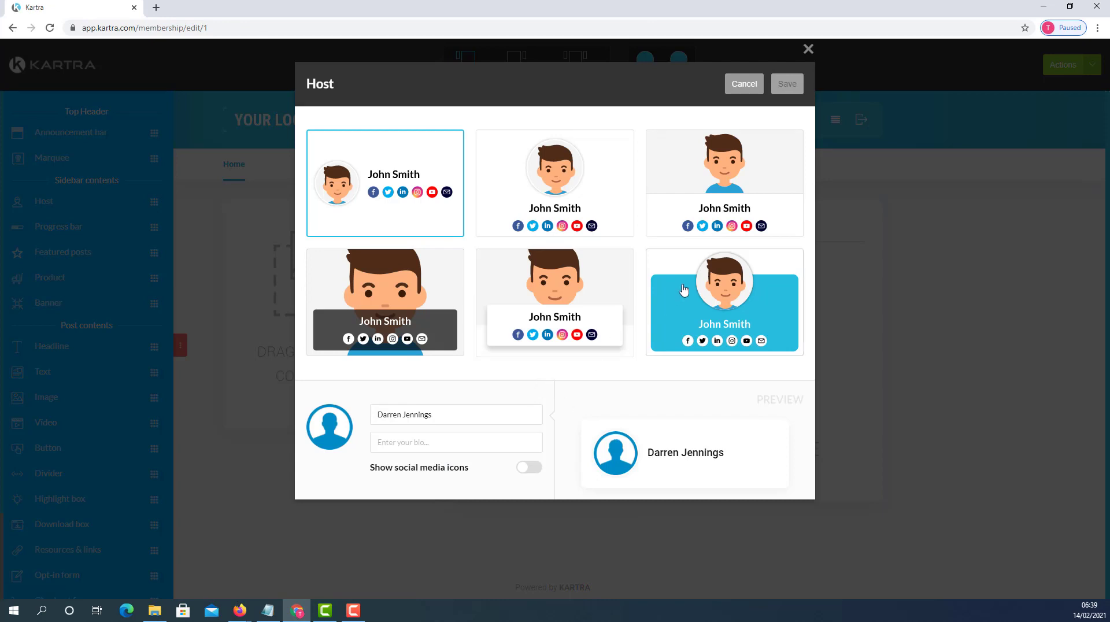
{"action": "left_click", "coordinate": [421, 446]}
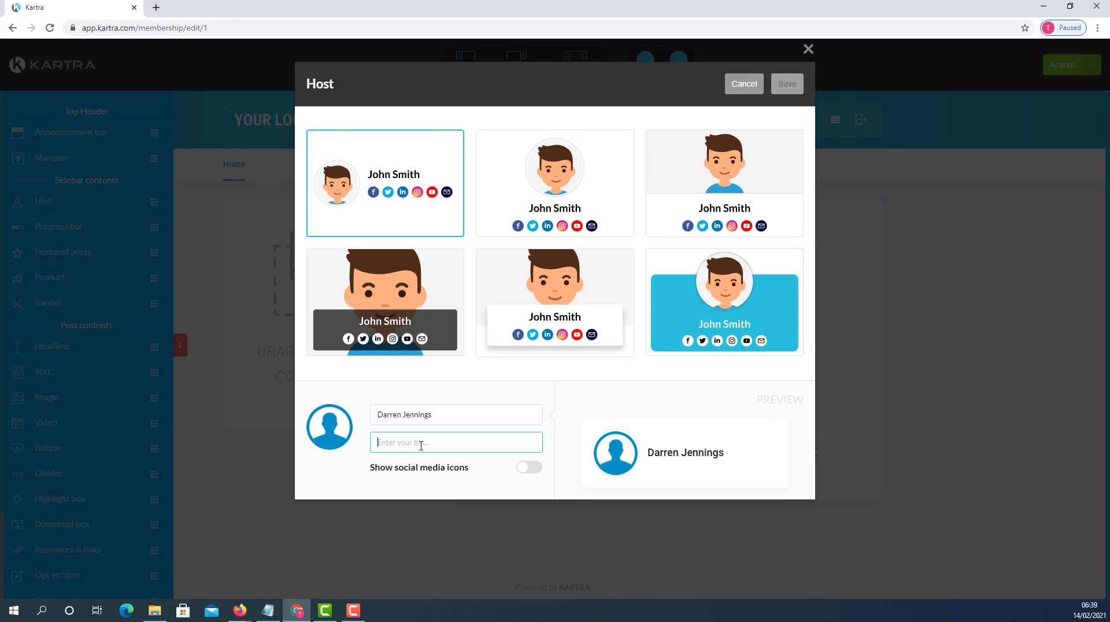
{"action": "type", "text": "This i"}
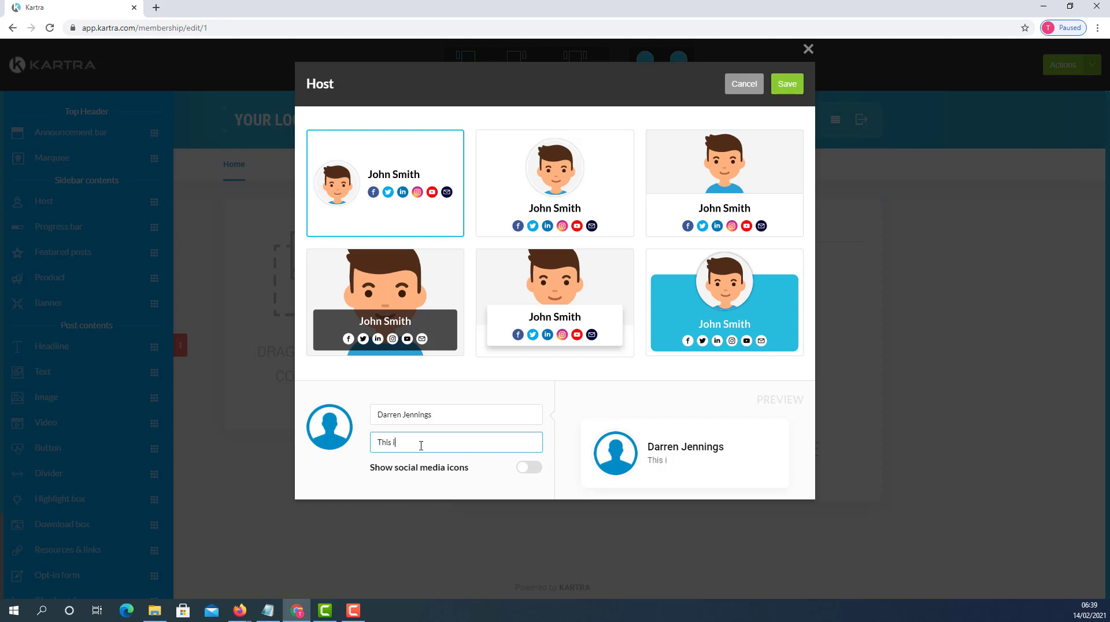
{"action": "type", "text": "s my bio"}
{"action": "left_click", "coordinate": [786, 87]}
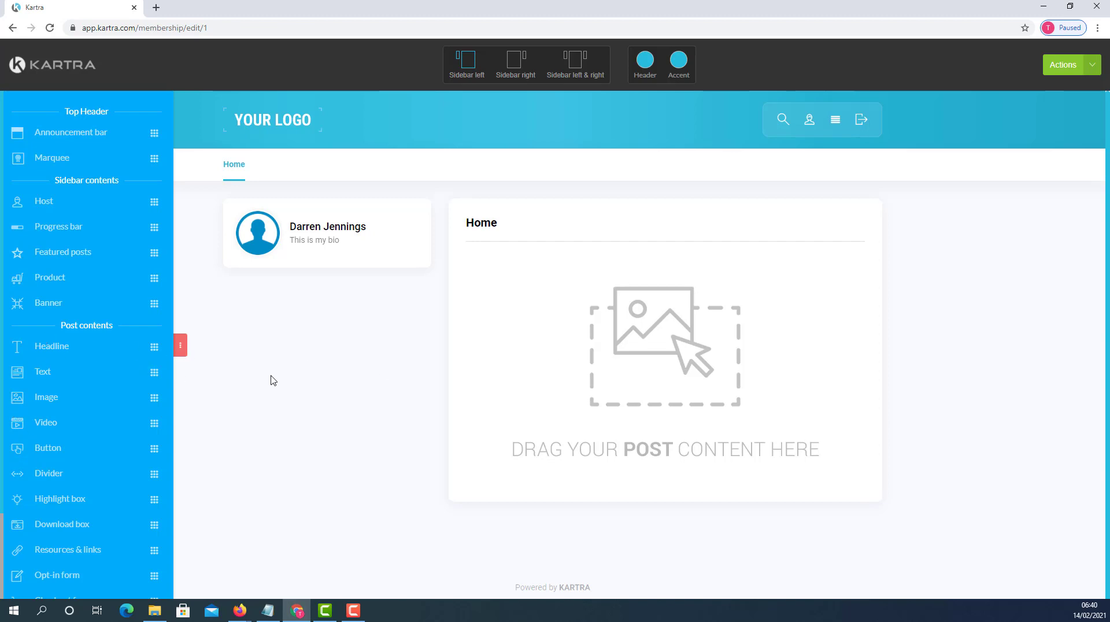
Add the headline "This is what you will learn in this awesome course" and a text block of learning points to the Home post
{"action": "left_click_drag", "start_coordinate": [53, 346], "coordinate": [682, 269]}
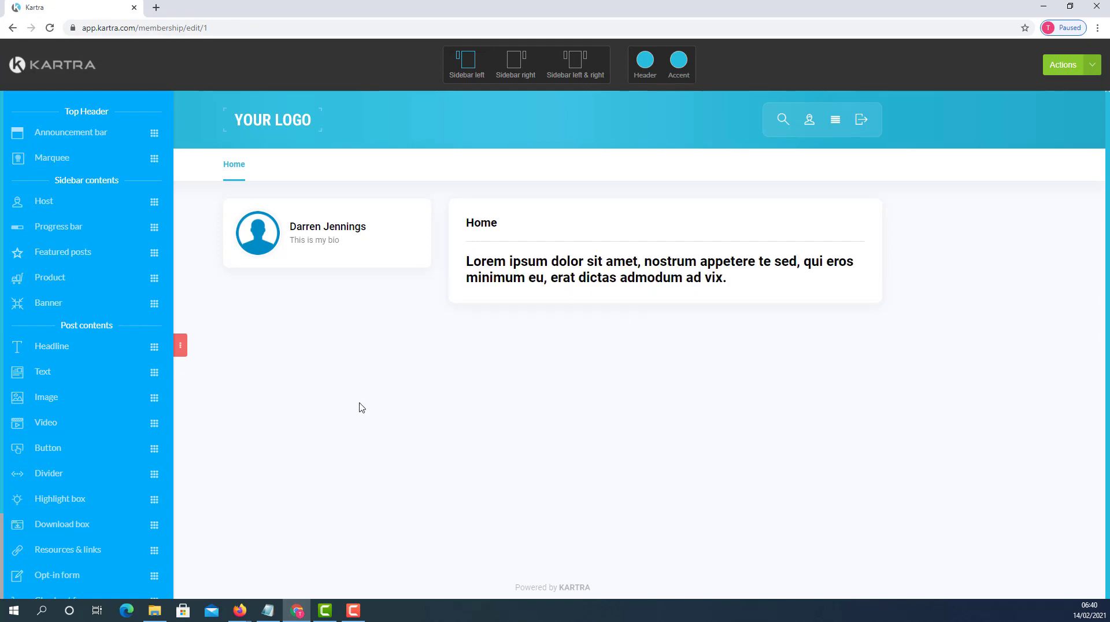
{"action": "left_click_drag", "start_coordinate": [29, 372], "coordinate": [665, 356]}
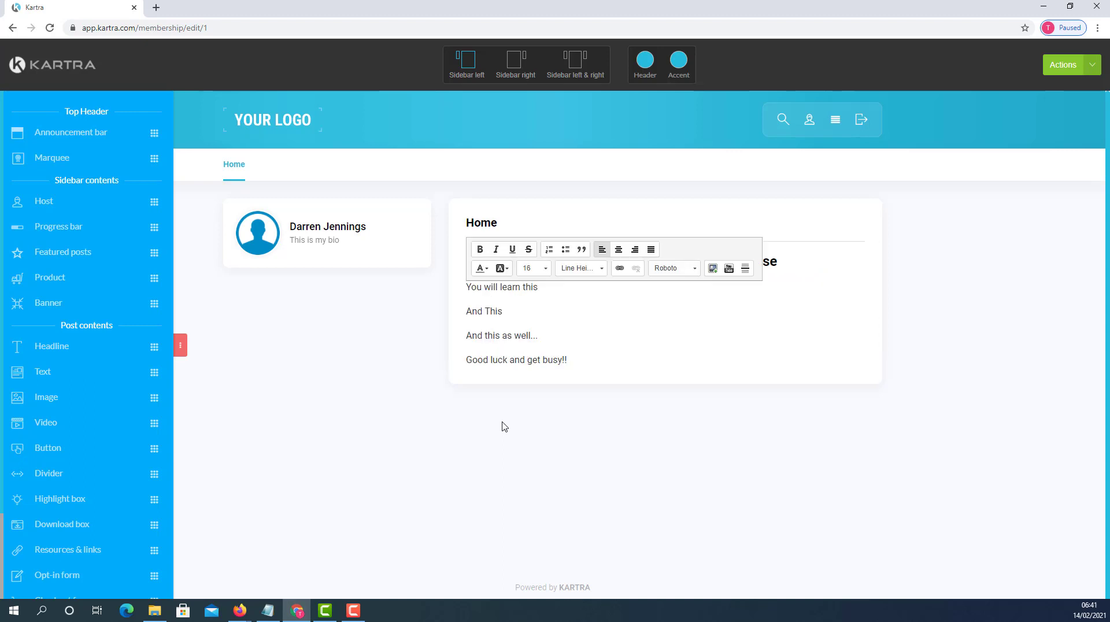
{"action": "left_click", "coordinate": [530, 422]}
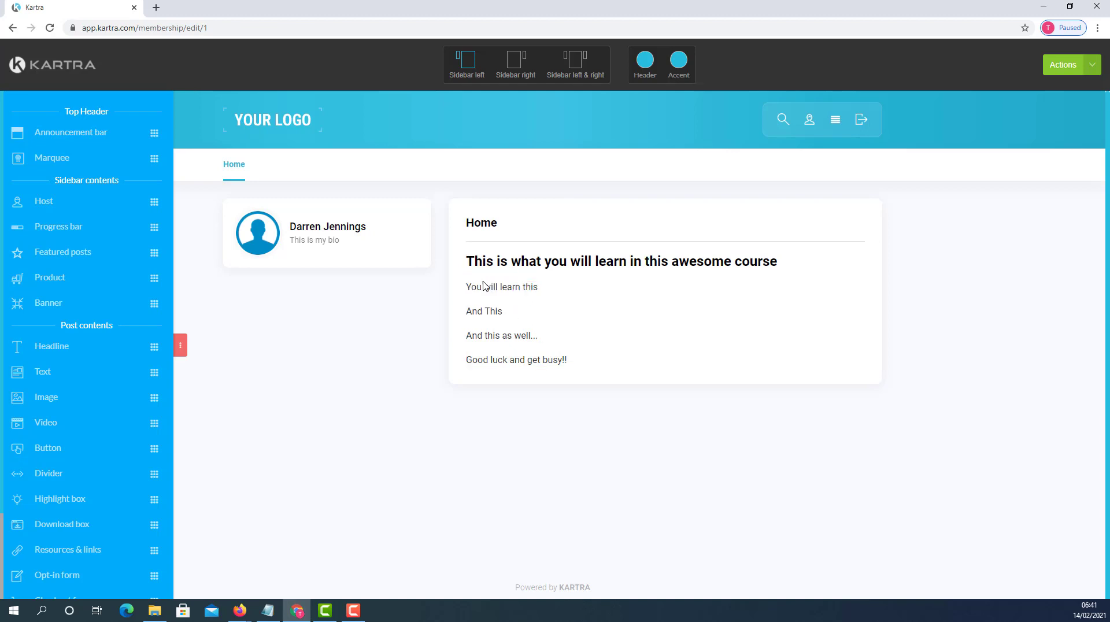
{"action": "left_click", "coordinate": [583, 330]}
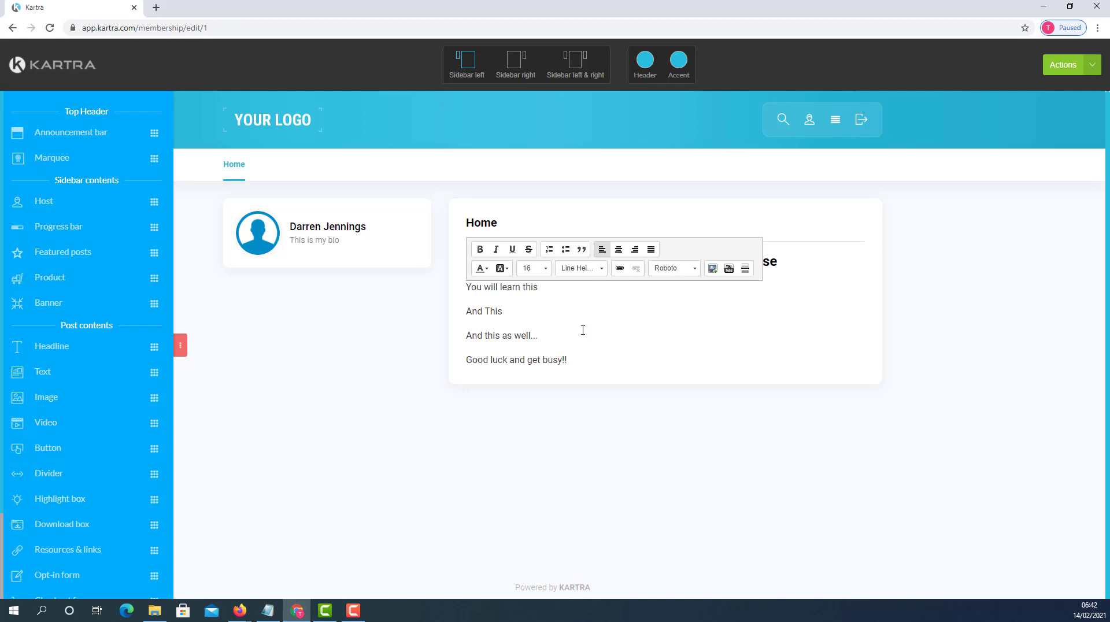
{"action": "type", "text": "fff"}
{"action": "key", "text": "BackSpace"}
{"action": "key", "text": "BackSpace"}
{"action": "key", "text": "BackSpace"}
{"action": "left_click", "coordinate": [778, 260]}
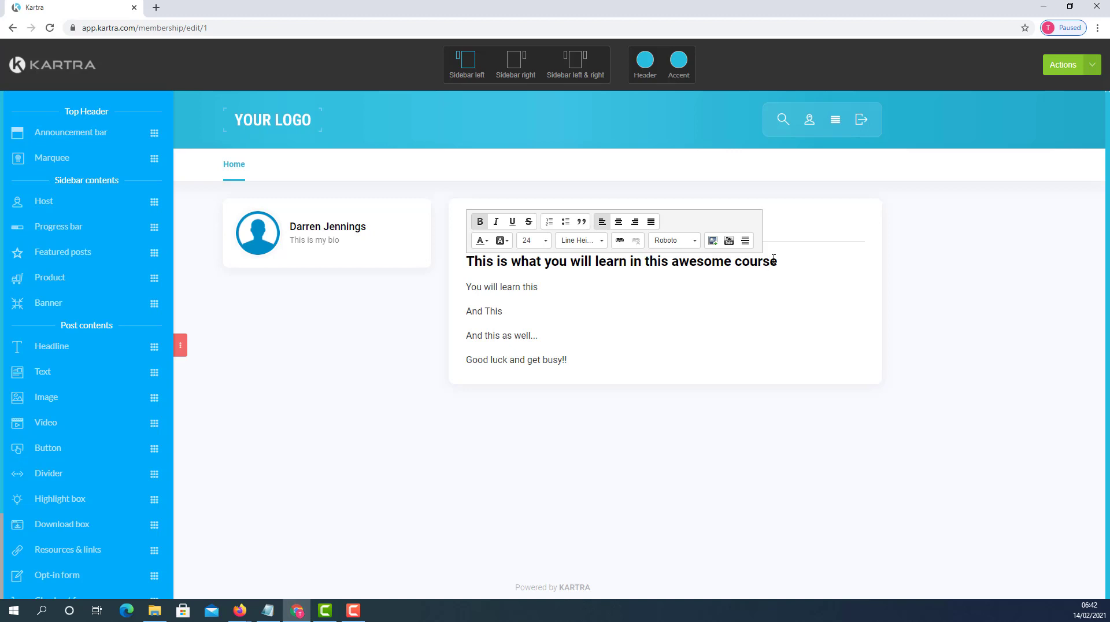
{"action": "left_click", "coordinate": [437, 450]}
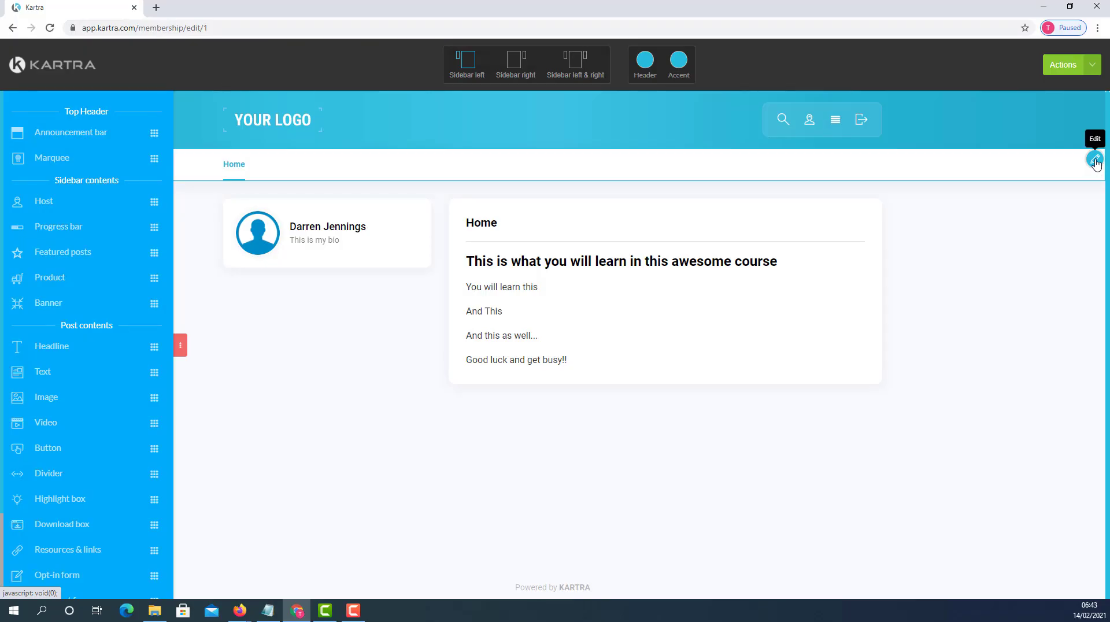
Add the categories "Free course" and "Paid Course" to the navigation menu and save it
{"action": "left_click", "coordinate": [1095, 160]}
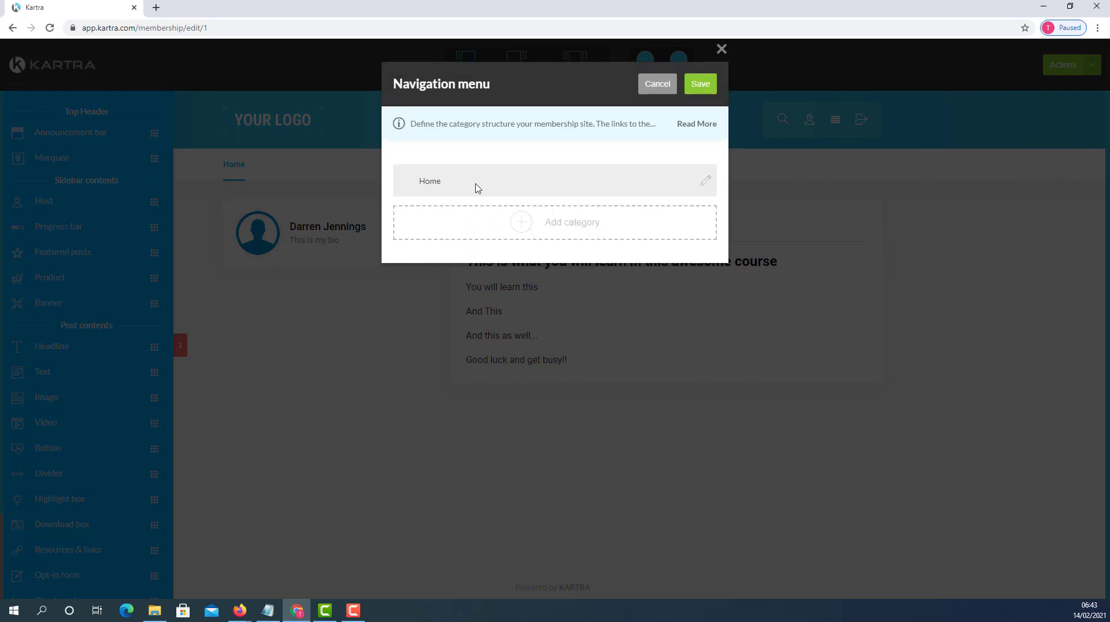
{"action": "left_click", "coordinate": [522, 227]}
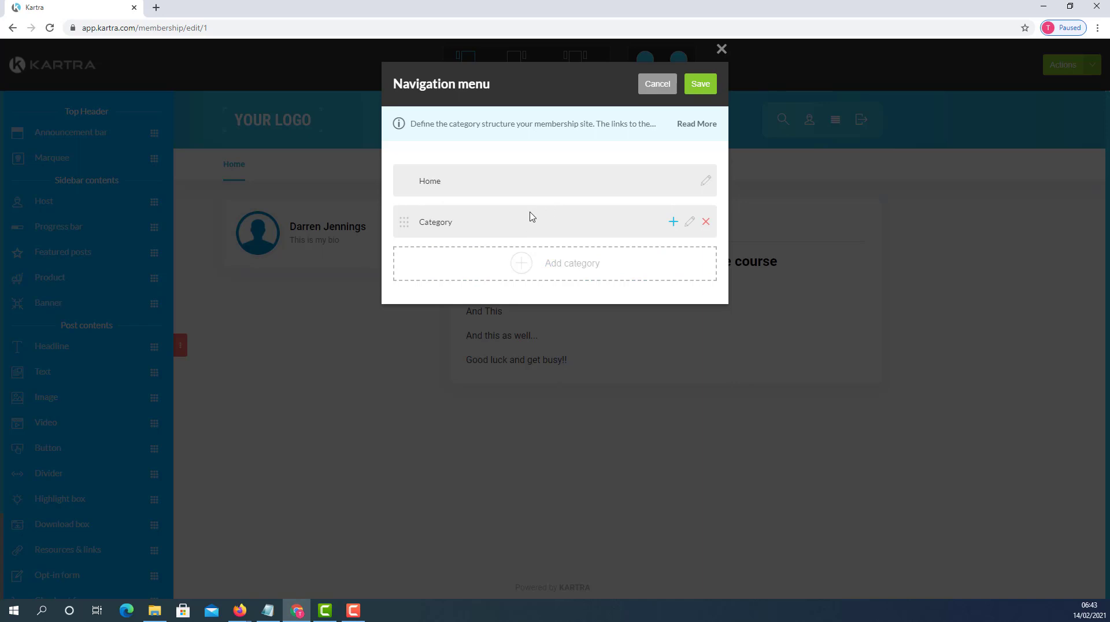
{"action": "left_click", "coordinate": [692, 225]}
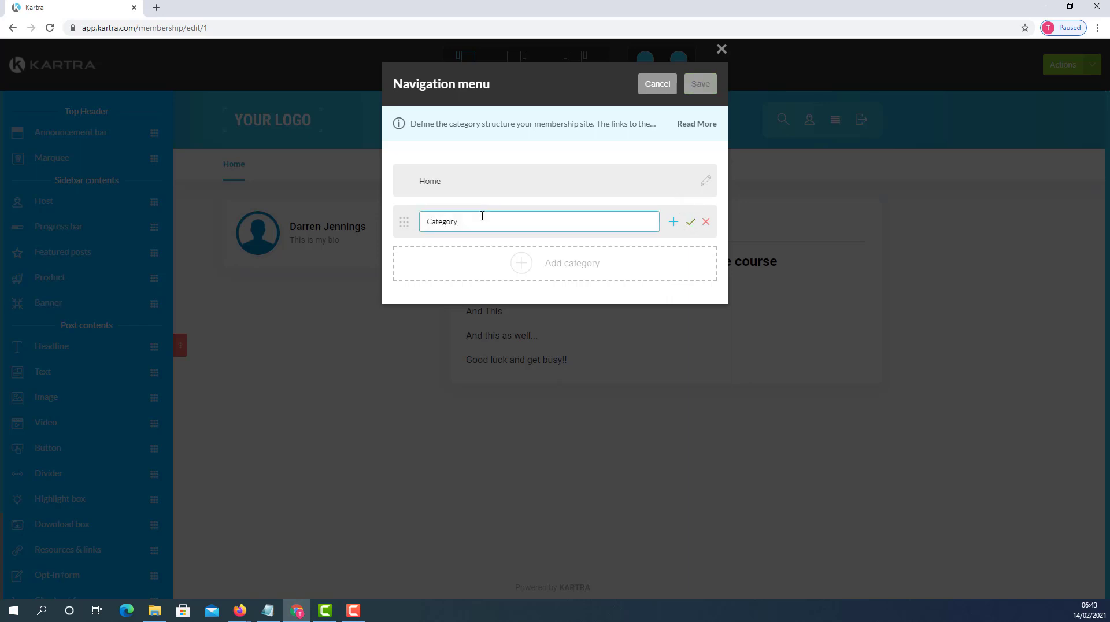
{"action": "left_click_drag", "start_coordinate": [463, 223], "coordinate": [407, 220]}
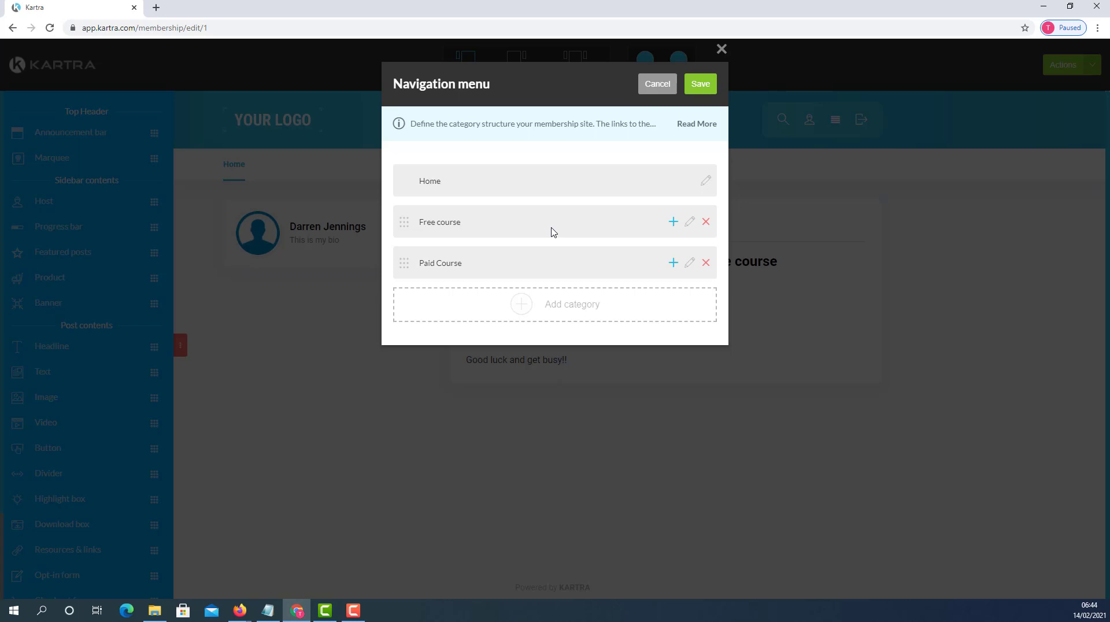
{"action": "left_click", "coordinate": [700, 84]}
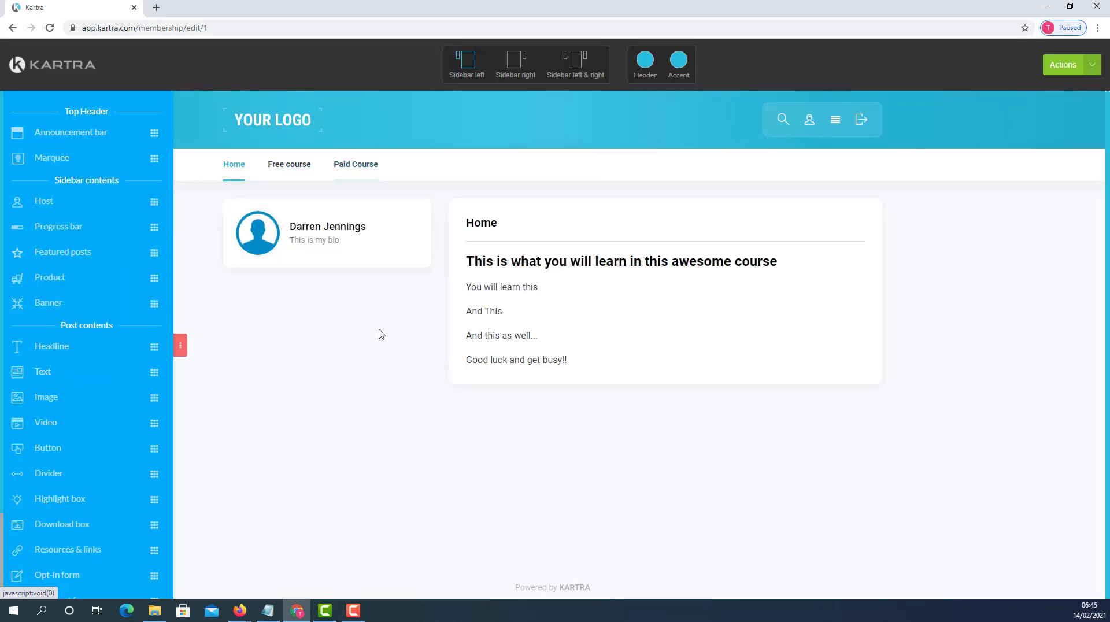
Open the Free course category and add a Headline block to its Lesson 1 post
{"action": "left_click", "coordinate": [291, 167]}
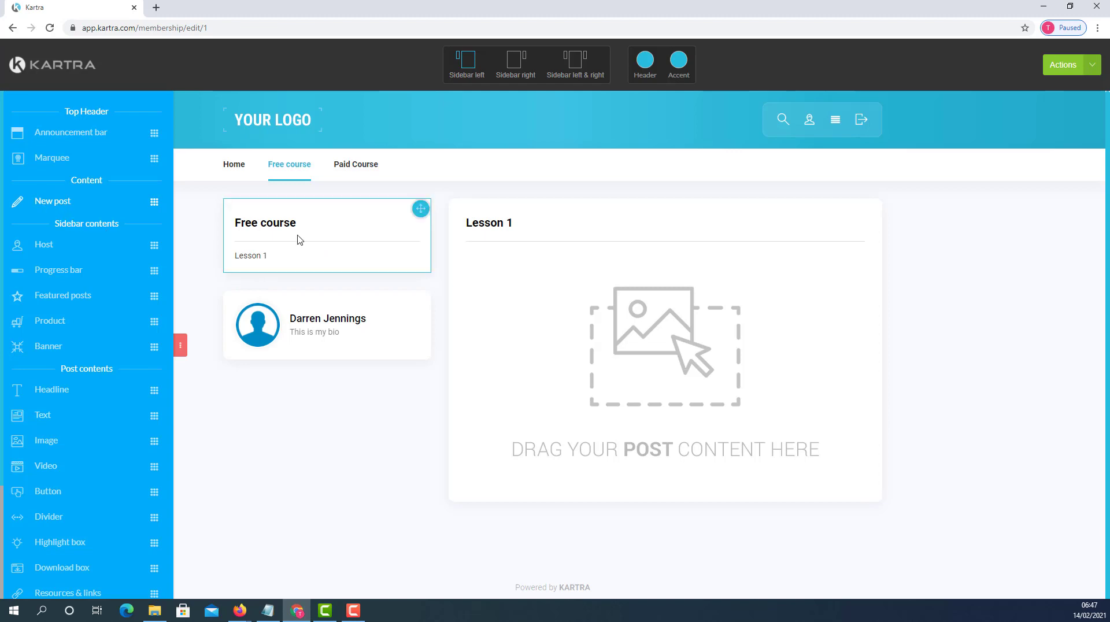
{"action": "mouse_move", "coordinate": [285, 256]}
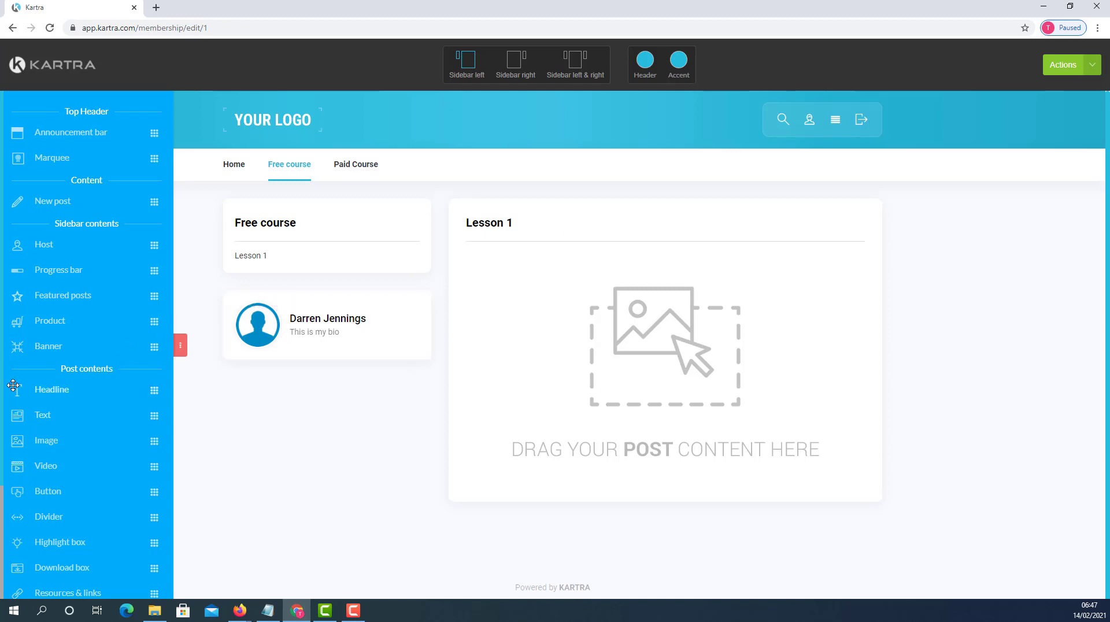
{"action": "left_click_drag", "start_coordinate": [44, 389], "coordinate": [589, 259]}
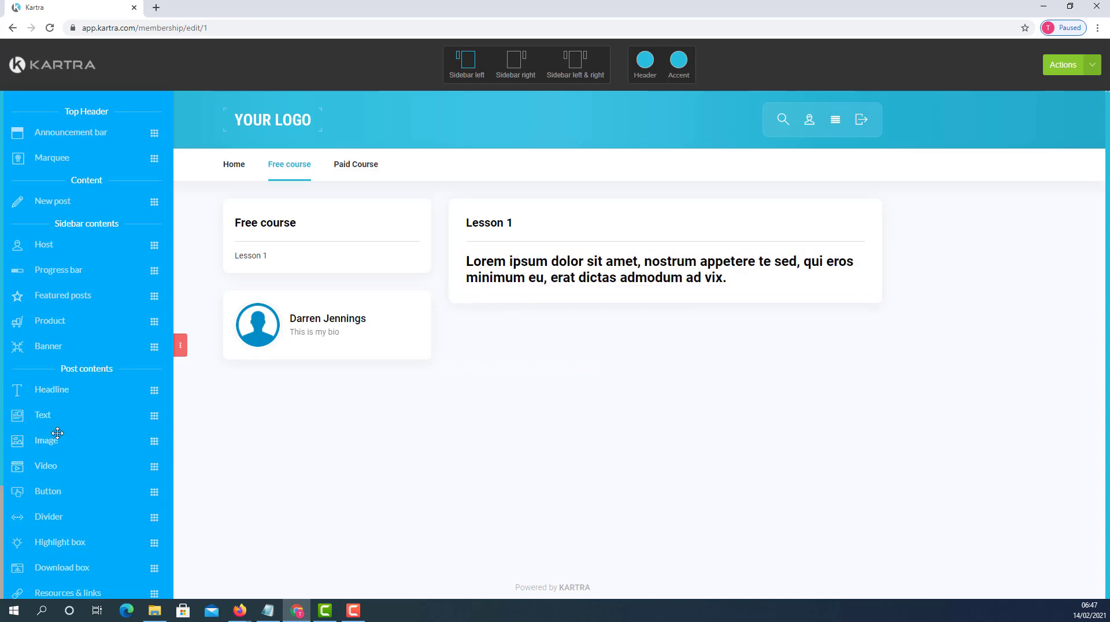
Add a Text block below the headline in the Lesson 1 post
{"action": "left_click_drag", "start_coordinate": [17, 416], "coordinate": [608, 354]}
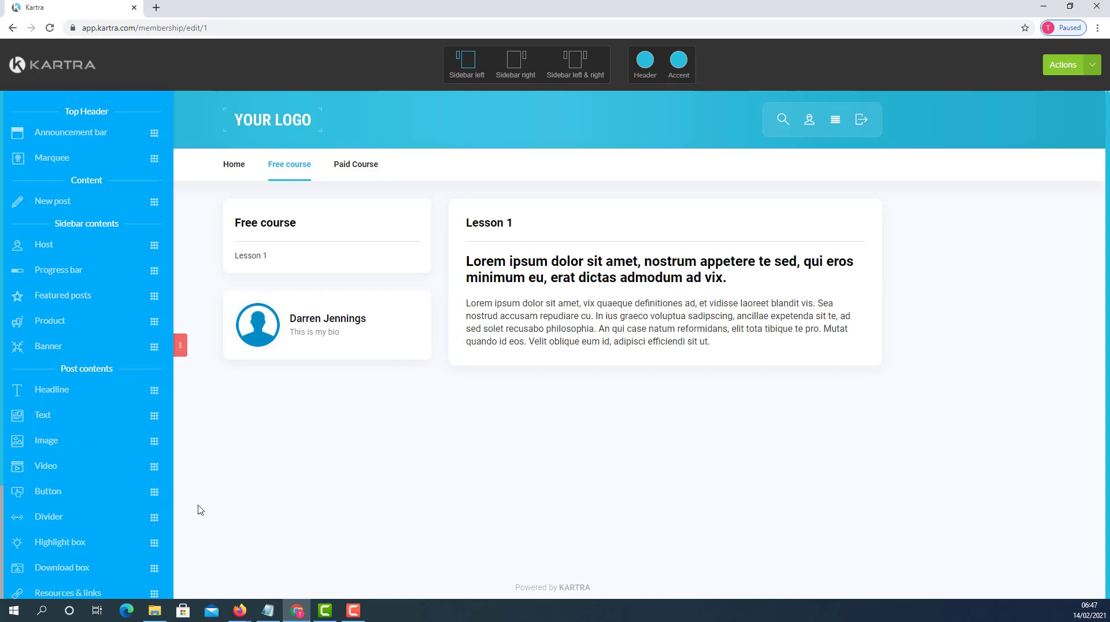
{"action": "left_click_drag", "start_coordinate": [14, 471], "coordinate": [605, 458]}
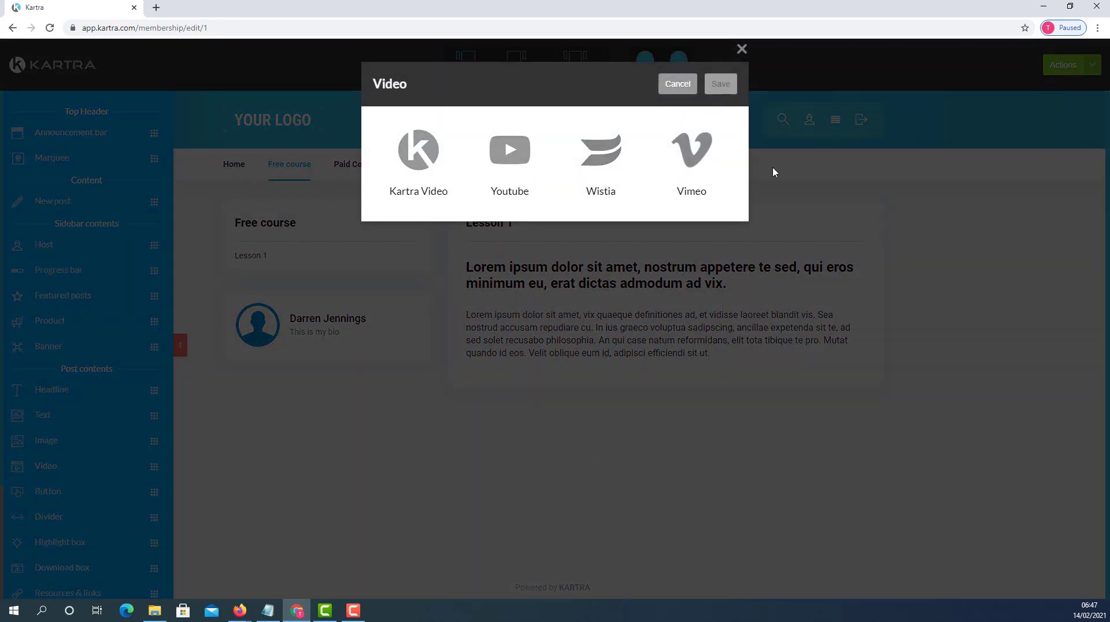
{"action": "left_click", "coordinate": [677, 84]}
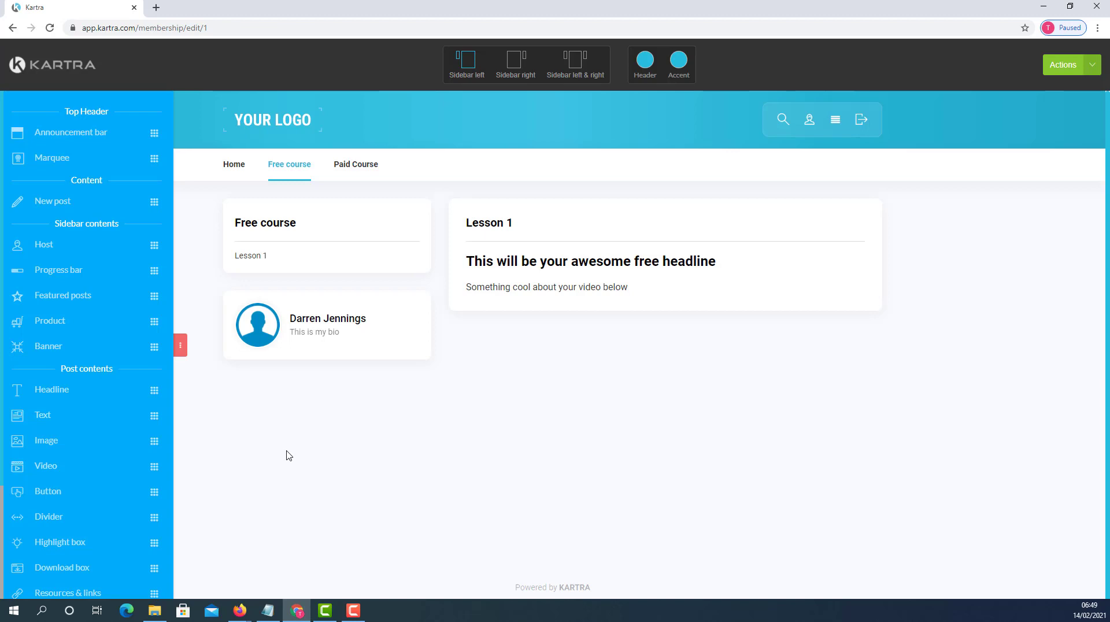
{"action": "key", "text": "alt+Tab"}
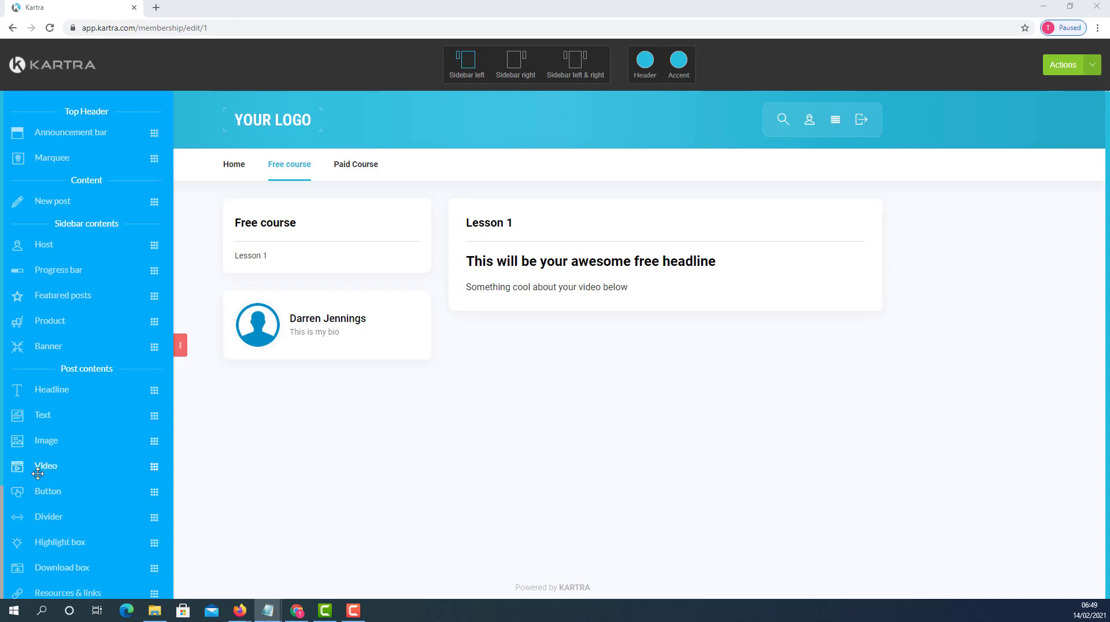
{"action": "left_click", "coordinate": [350, 448]}
{"action": "left_click_drag", "start_coordinate": [350, 448], "coordinate": [503, 446]}
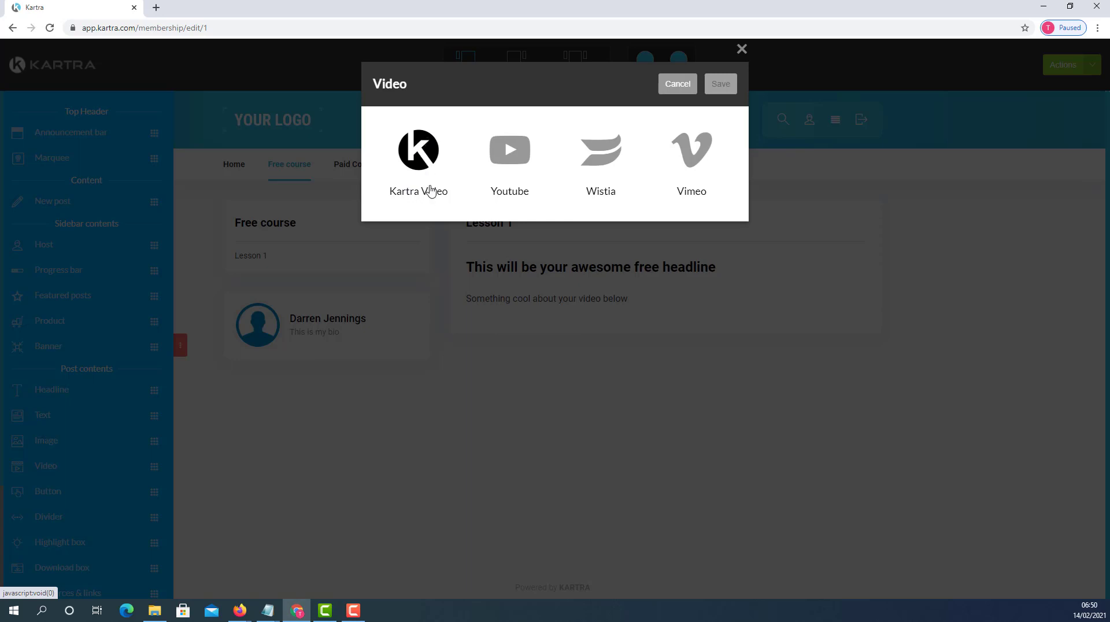
{"action": "left_click", "coordinate": [420, 148]}
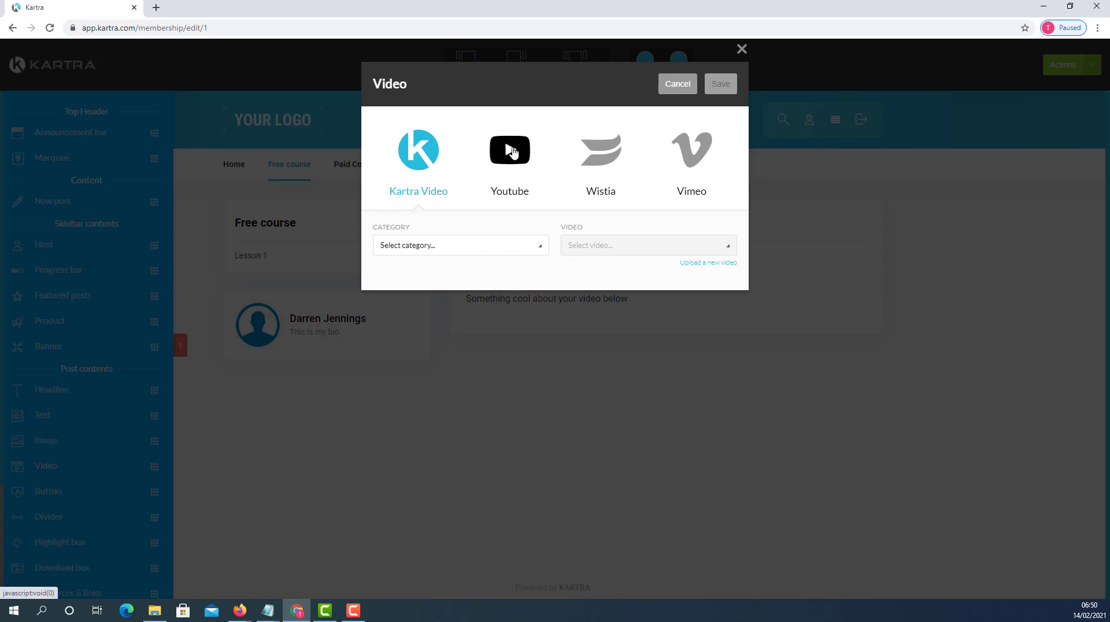
{"action": "left_click", "coordinate": [508, 169]}
{"action": "left_click", "coordinate": [443, 245]}
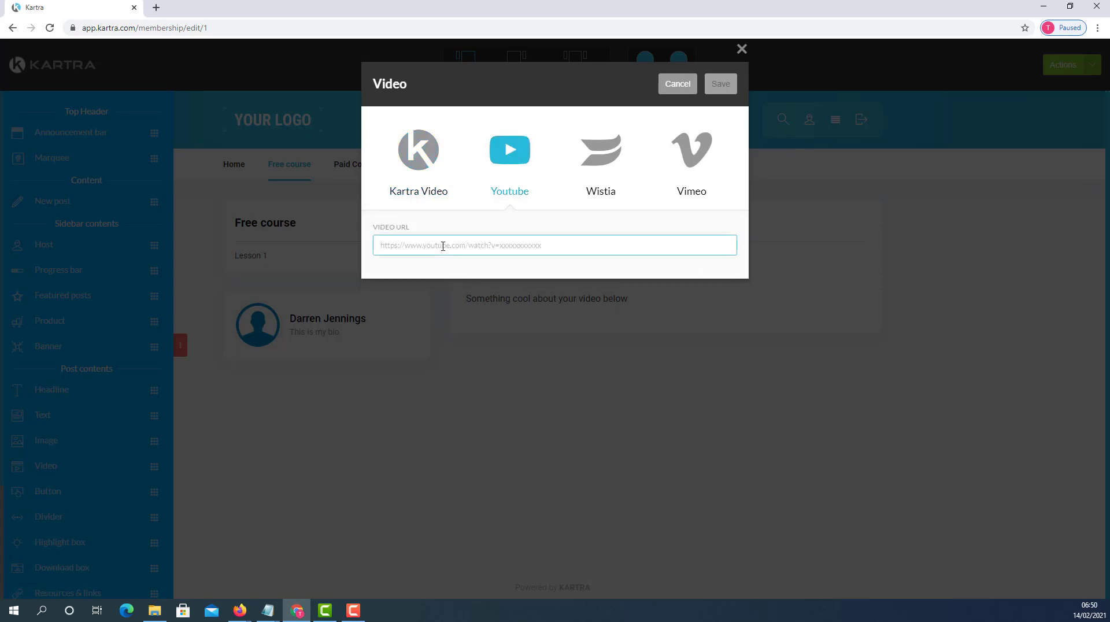
{"action": "type", "text": "https://youtu.be/lb-j0WeDvBA"}
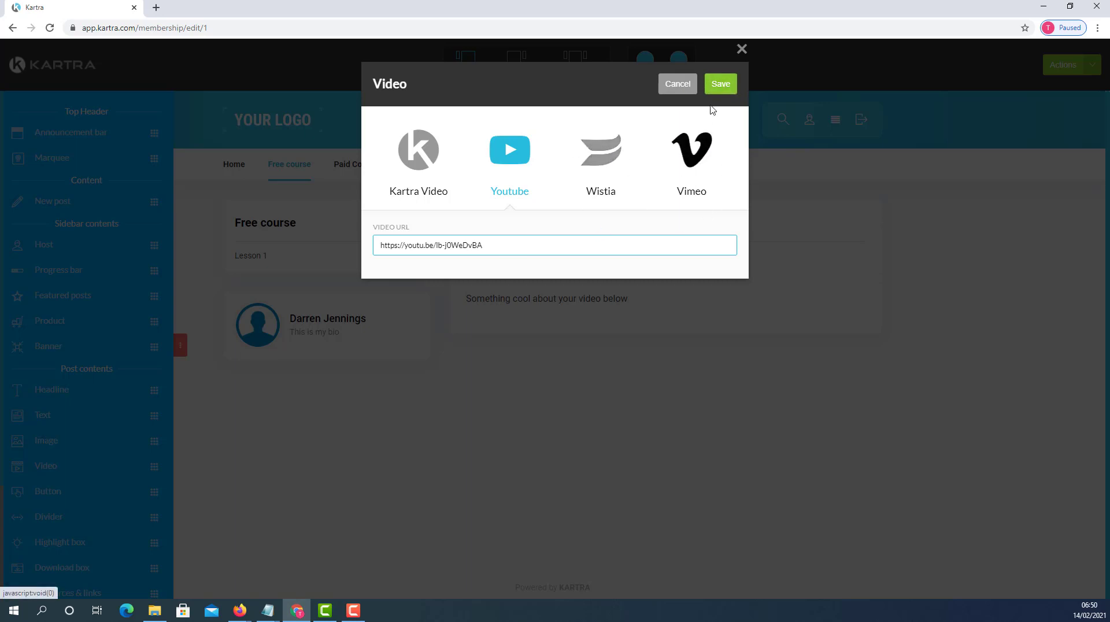
{"action": "left_click", "coordinate": [725, 86]}
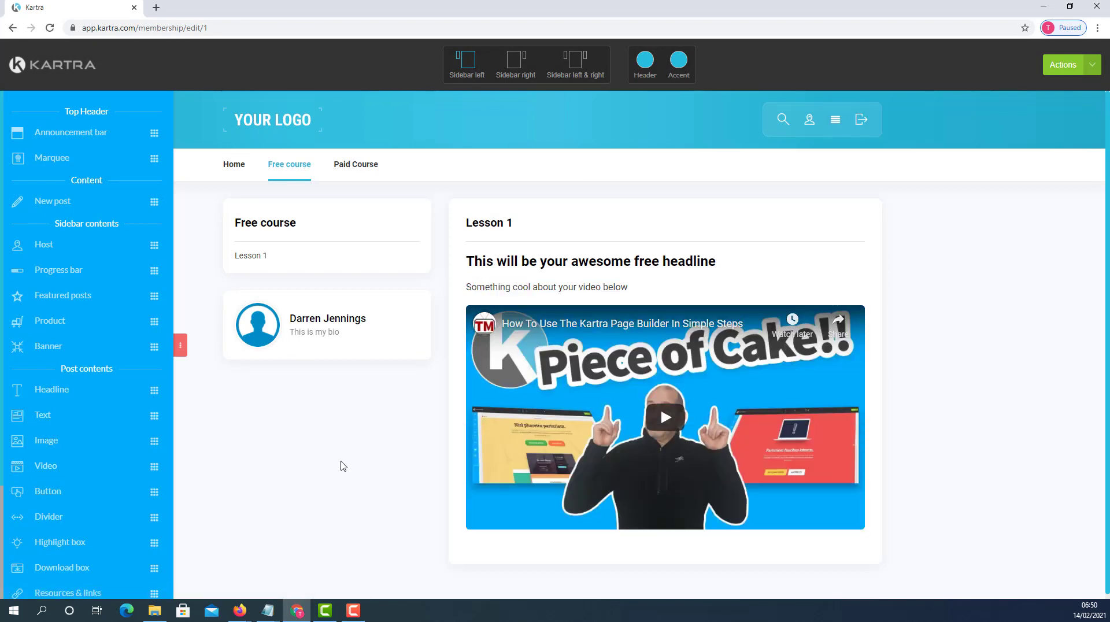
Add a new post named "Lesson 2" with the description "This is the description" to the Free course category and save it
{"action": "scroll", "coordinate": [344, 467], "scroll_direction": "down", "scroll_amount": 1}
{"action": "scroll", "coordinate": [343, 467], "scroll_direction": "up", "scroll_amount": 1}
{"action": "scroll", "coordinate": [341, 464], "scroll_direction": "down", "scroll_amount": 1}
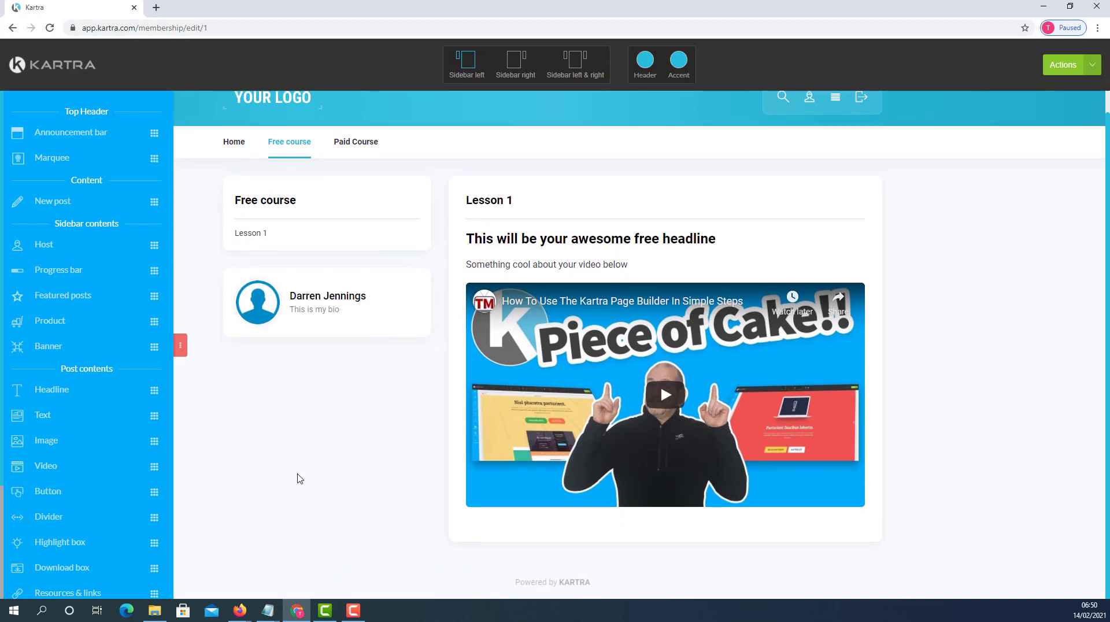
{"action": "scroll", "coordinate": [299, 479], "scroll_direction": "up", "scroll_amount": 1}
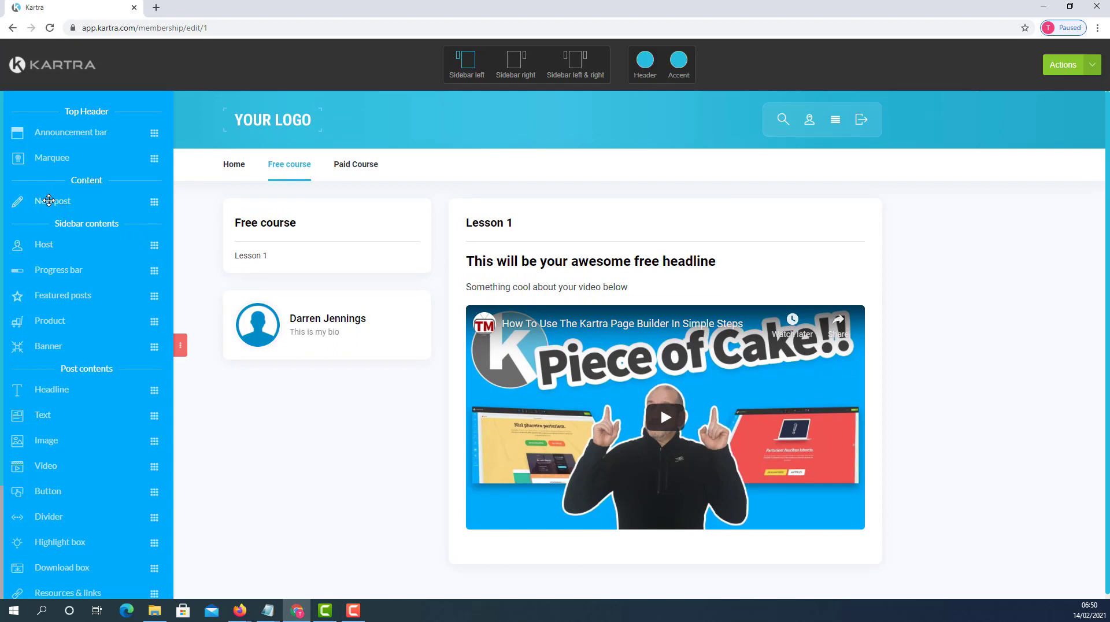
{"action": "left_click_drag", "start_coordinate": [40, 200], "coordinate": [325, 317]}
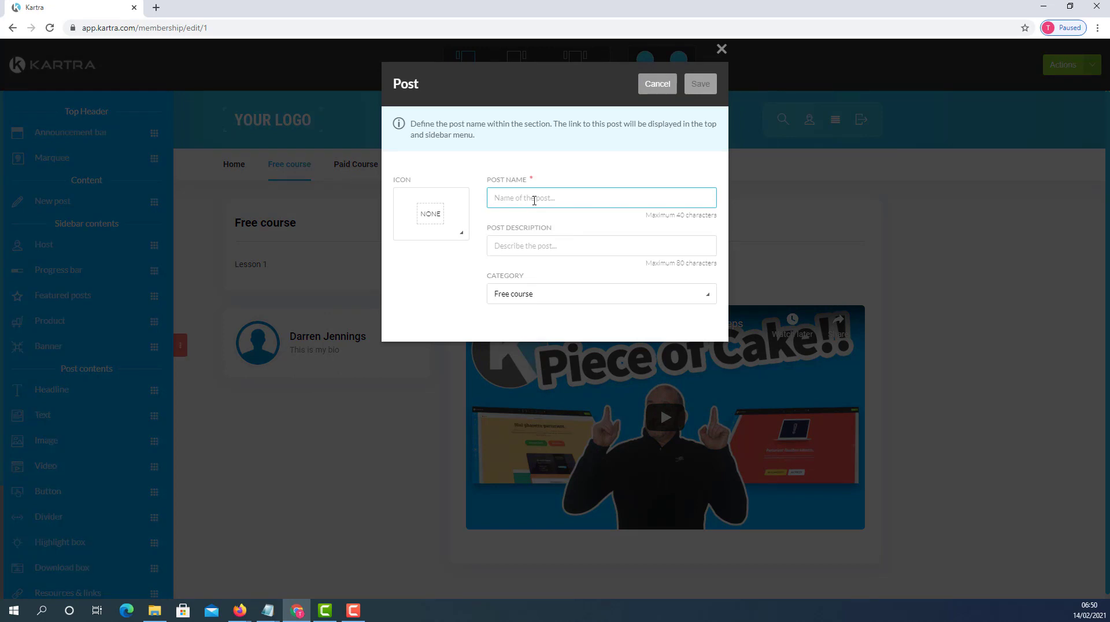
{"action": "type", "text": "Lesson 2"}
{"action": "left_click", "coordinate": [536, 245]}
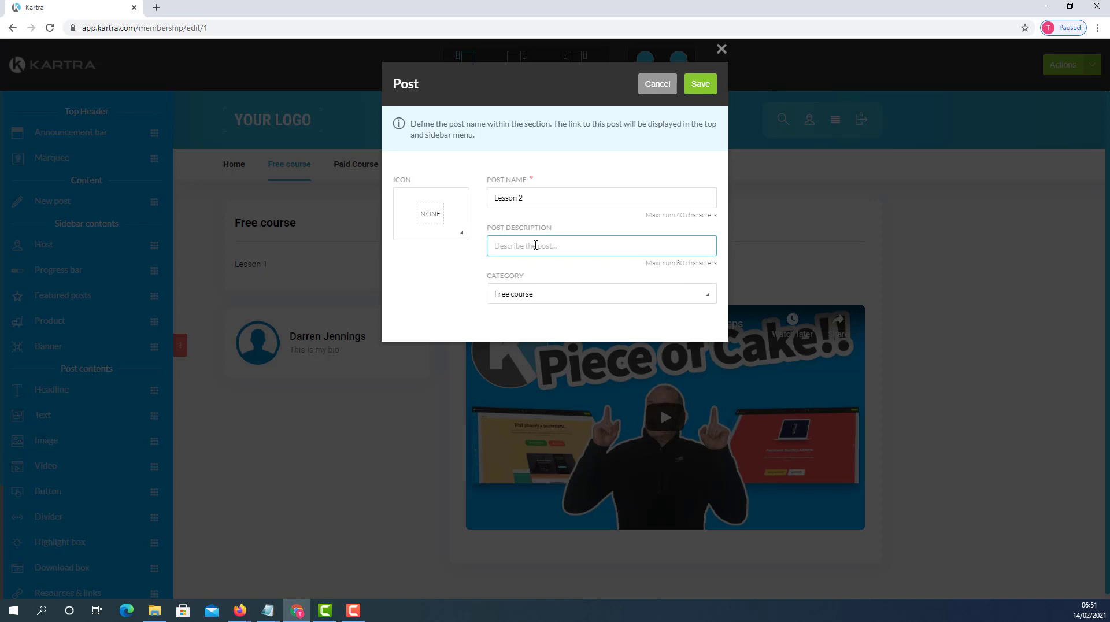
{"action": "type", "text": "This is the description"}
{"action": "left_click", "coordinate": [701, 299]}
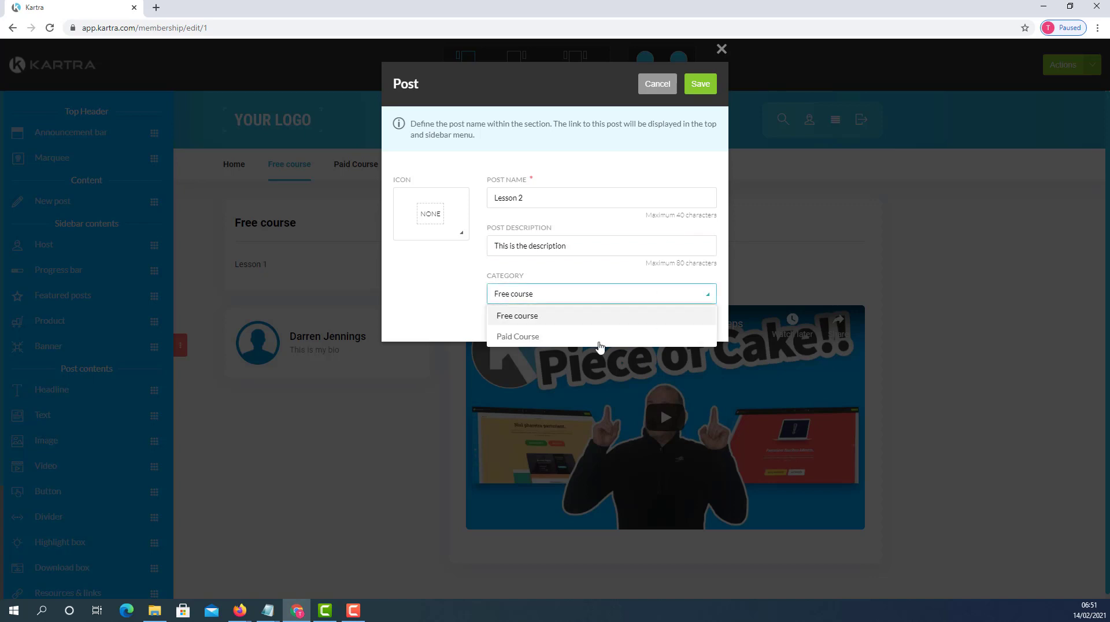
{"action": "left_click", "coordinate": [515, 316]}
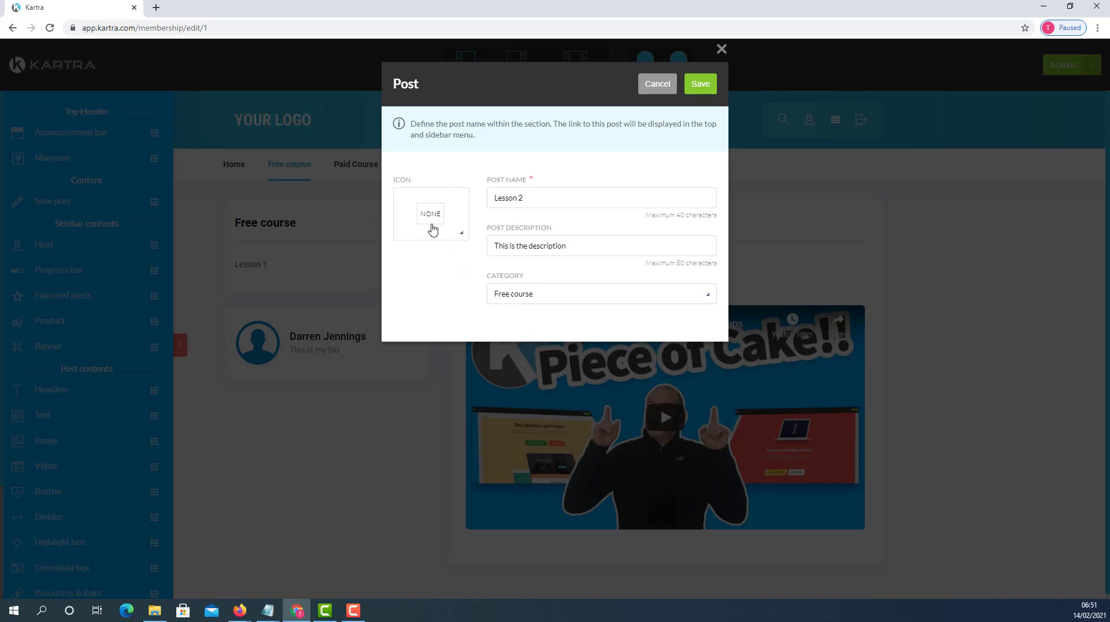
{"action": "left_click", "coordinate": [701, 85]}
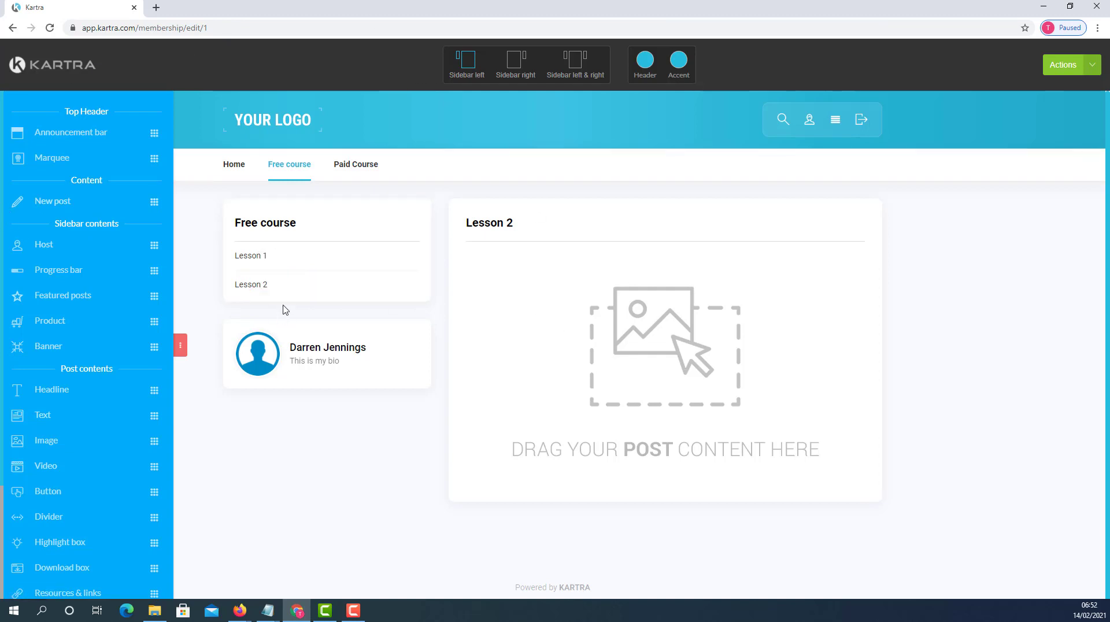
Display Lesson 1 and return to Lesson 2 by opening and saving each post's settings from the Free course list
{"action": "mouse_move", "coordinate": [271, 270]}
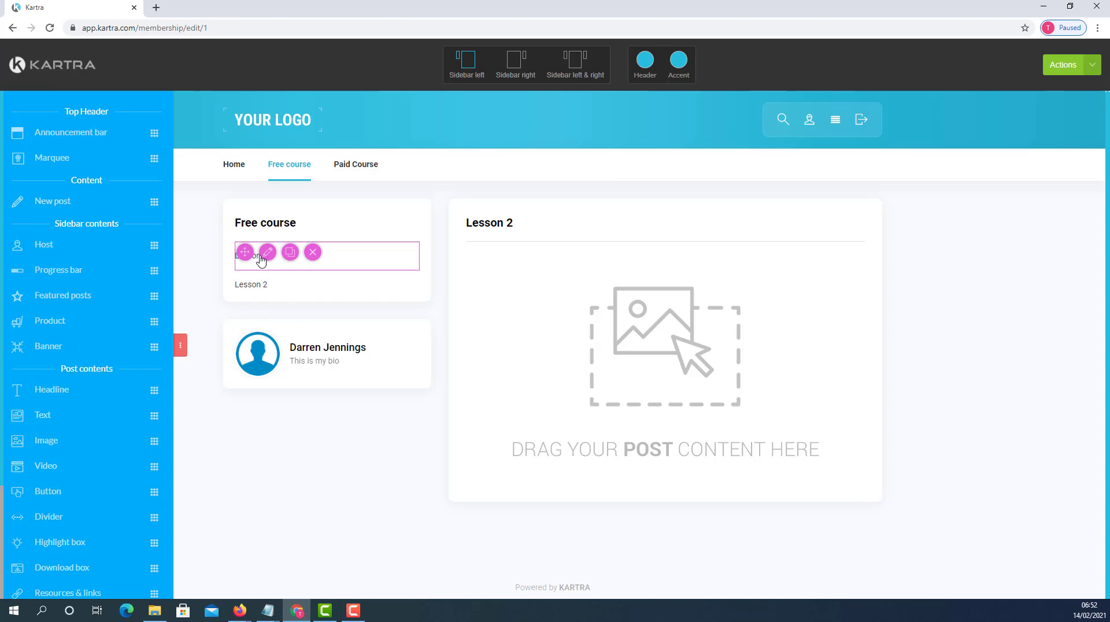
{"action": "left_click", "coordinate": [269, 253]}
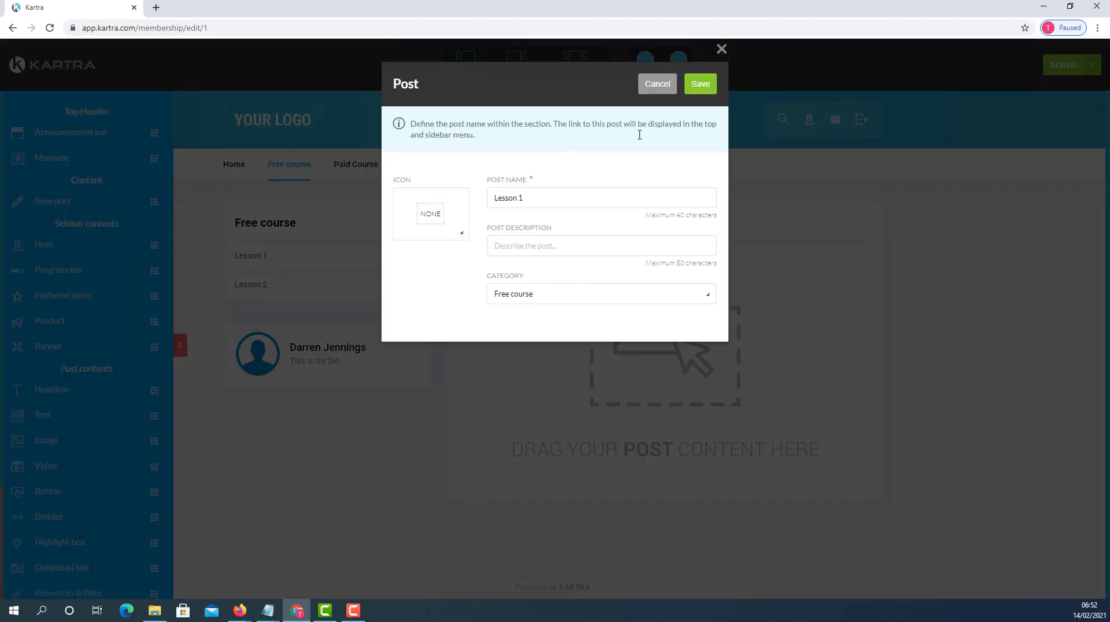
{"action": "left_click", "coordinate": [701, 85]}
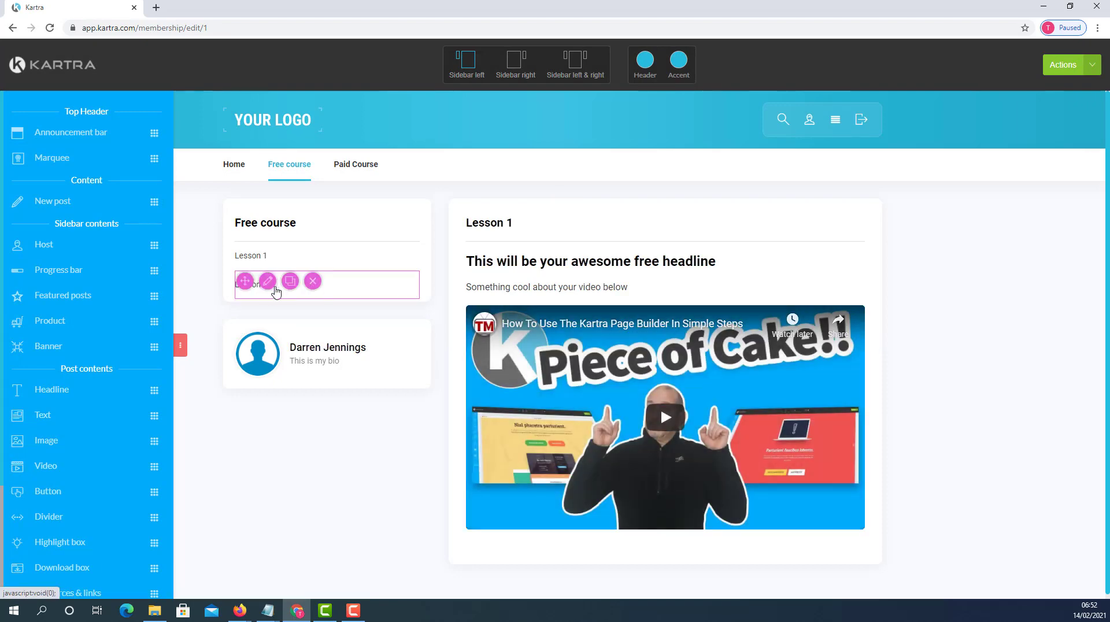
{"action": "left_click", "coordinate": [268, 284]}
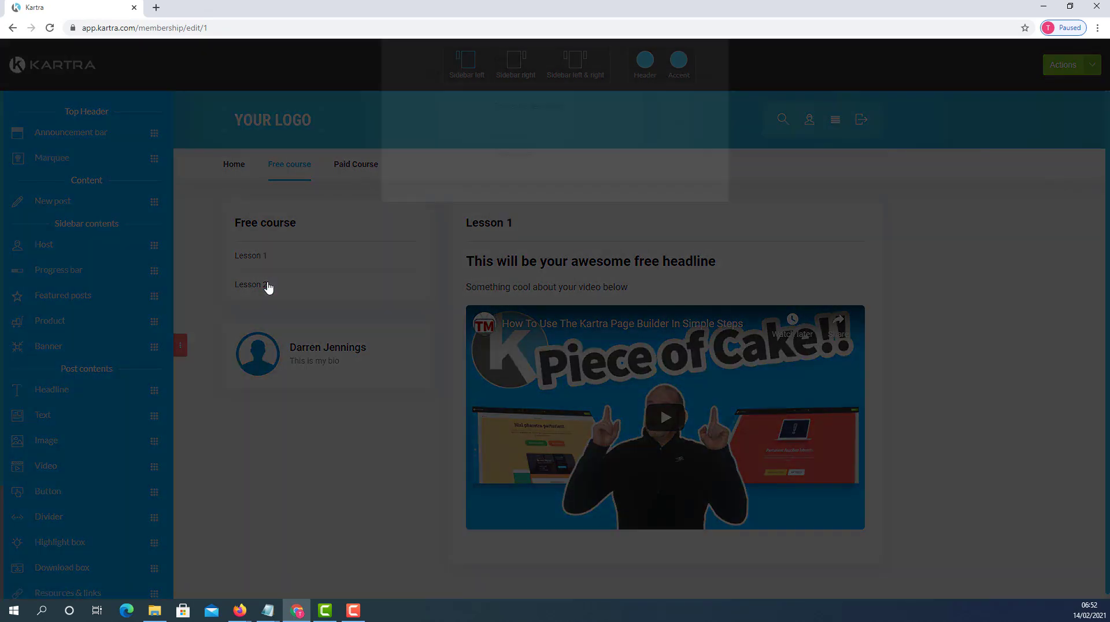
{"action": "left_click", "coordinate": [706, 86]}
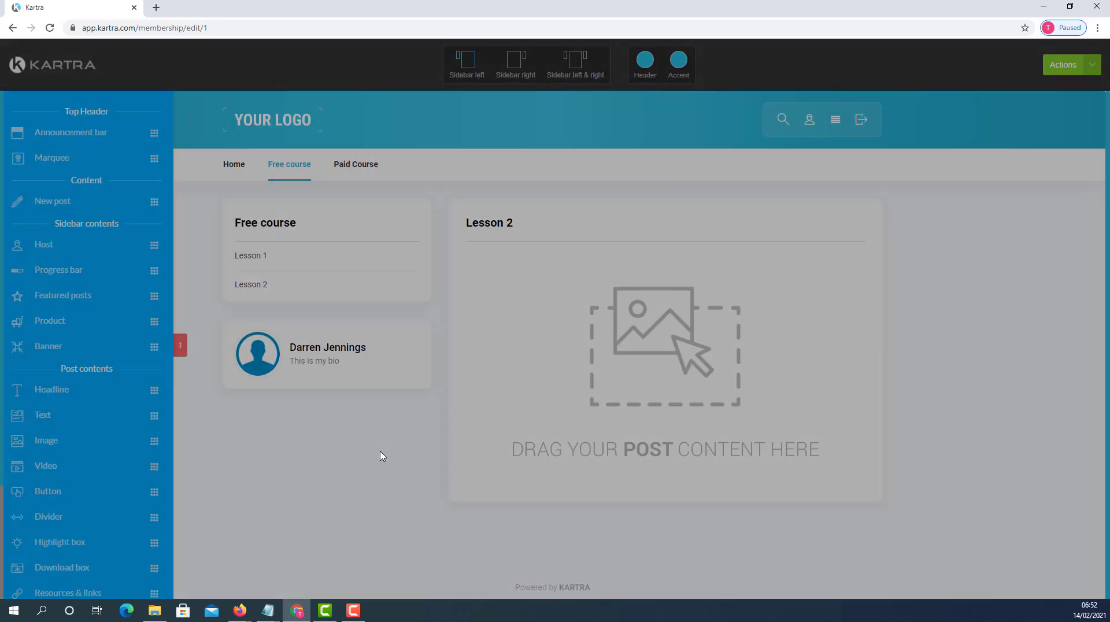
Add a Headline block with a Text block below it to the Lesson 2 post
{"action": "mouse_move", "coordinate": [292, 168]}
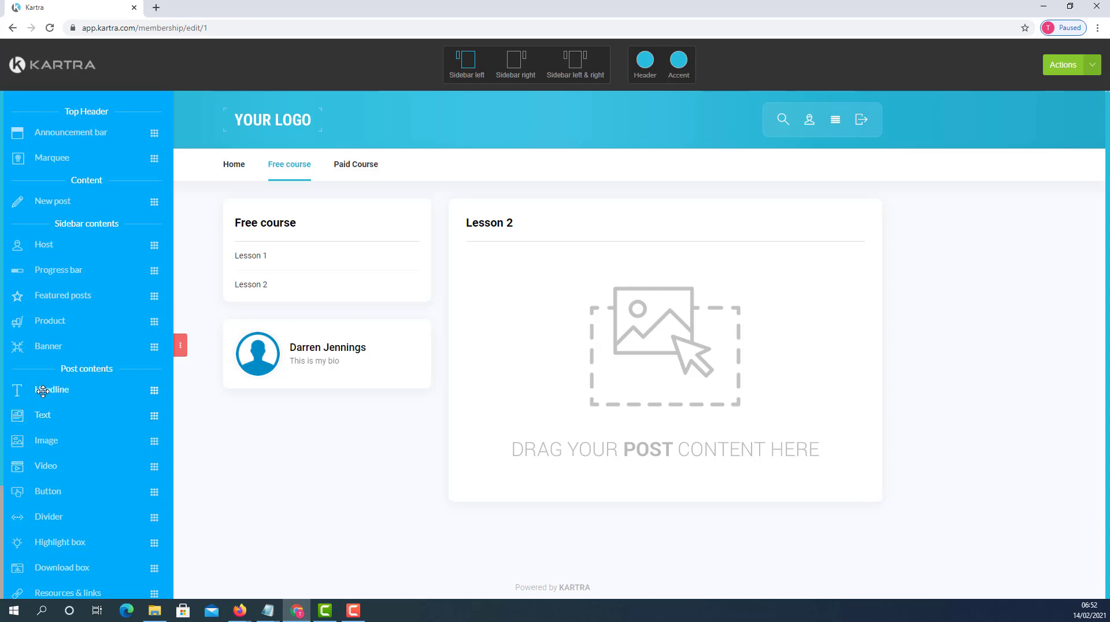
{"action": "left_click_drag", "start_coordinate": [43, 392], "coordinate": [564, 264]}
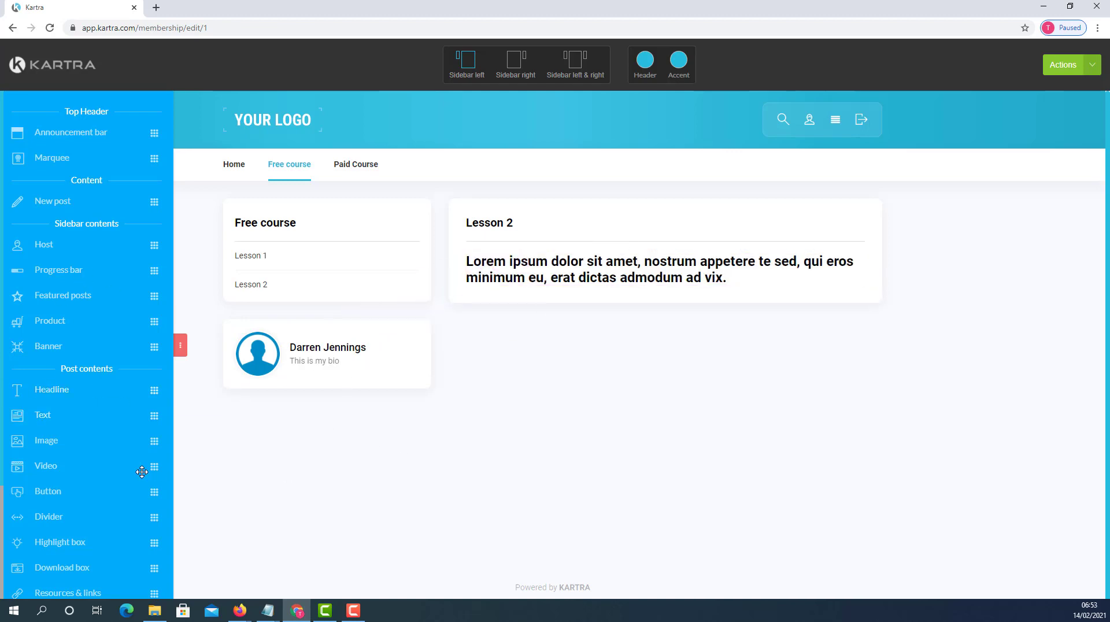
{"action": "left_click_drag", "start_coordinate": [32, 415], "coordinate": [618, 348]}
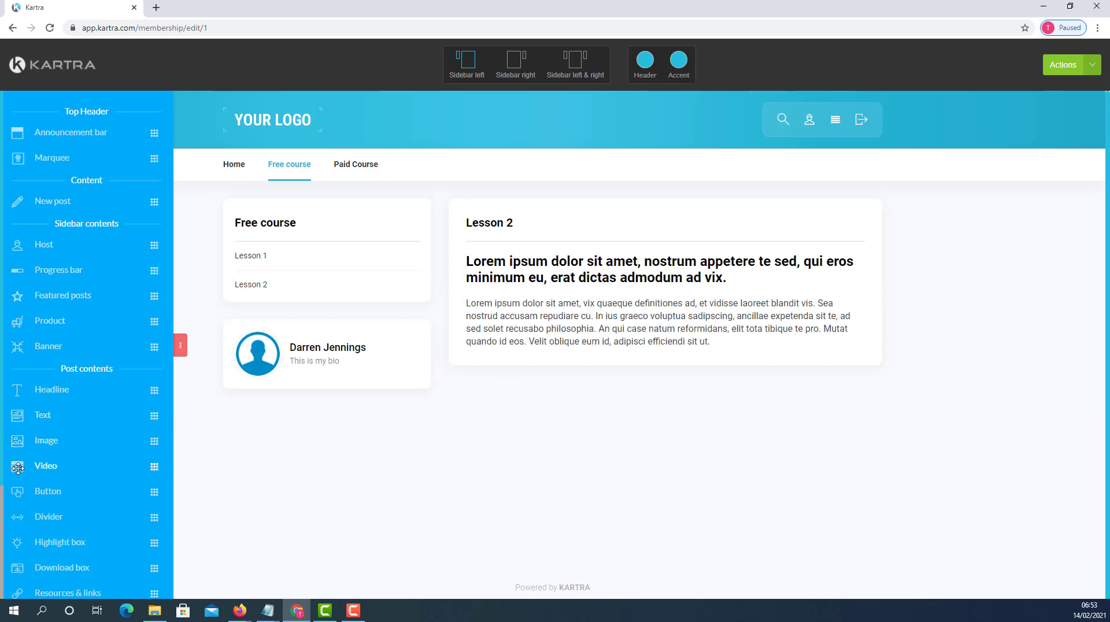
{"action": "left_click_drag", "start_coordinate": [17, 469], "coordinate": [611, 454]}
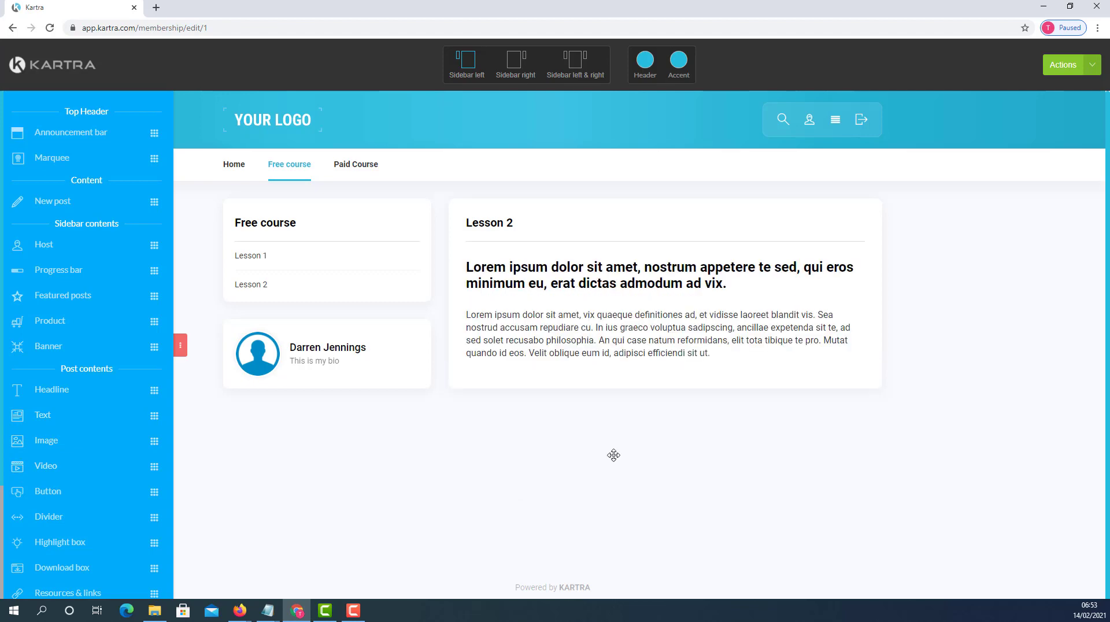
{"action": "left_click", "coordinate": [512, 191]}
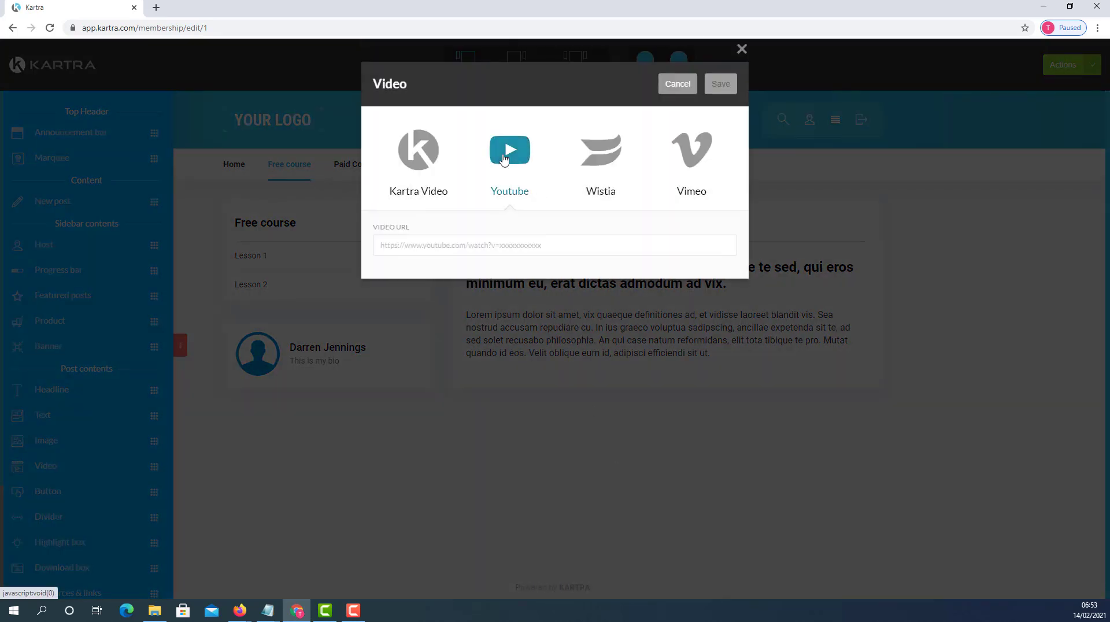
{"action": "left_click", "coordinate": [495, 244]}
{"action": "type", "text": "https://youtu.be/lb-j0WeDvBA"}
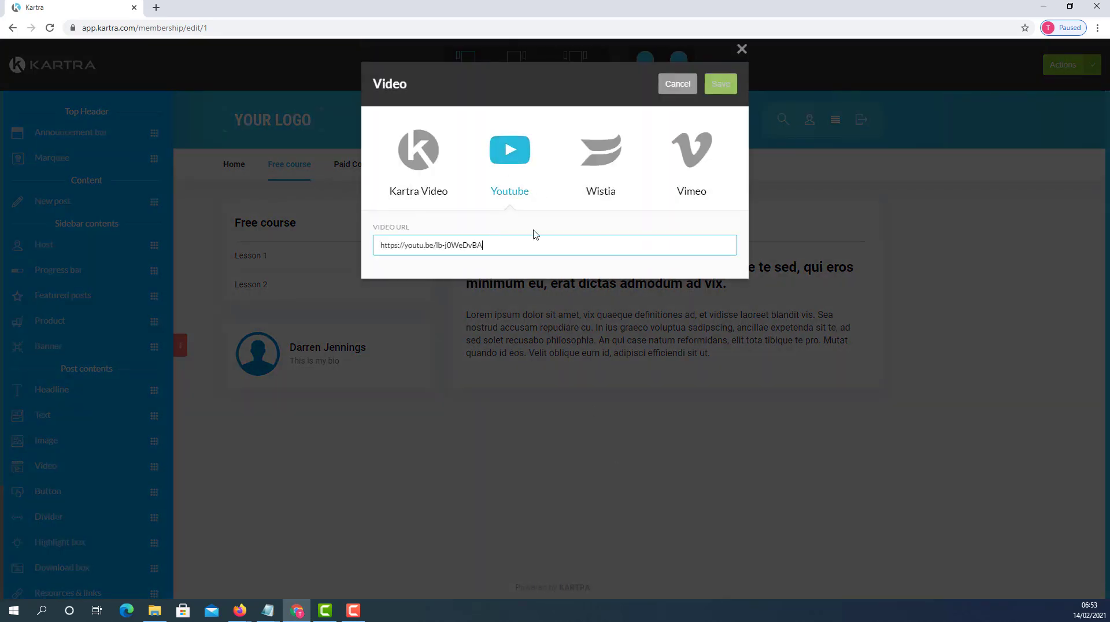
{"action": "left_click", "coordinate": [720, 84]}
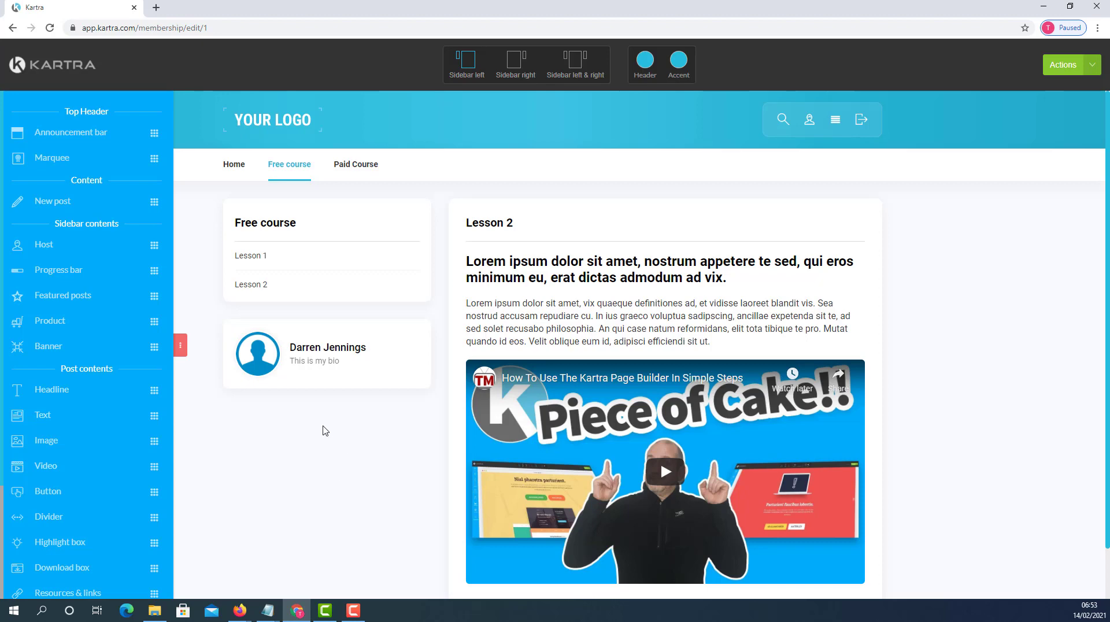
Open the Paid Course category
{"action": "left_click", "coordinate": [363, 167]}
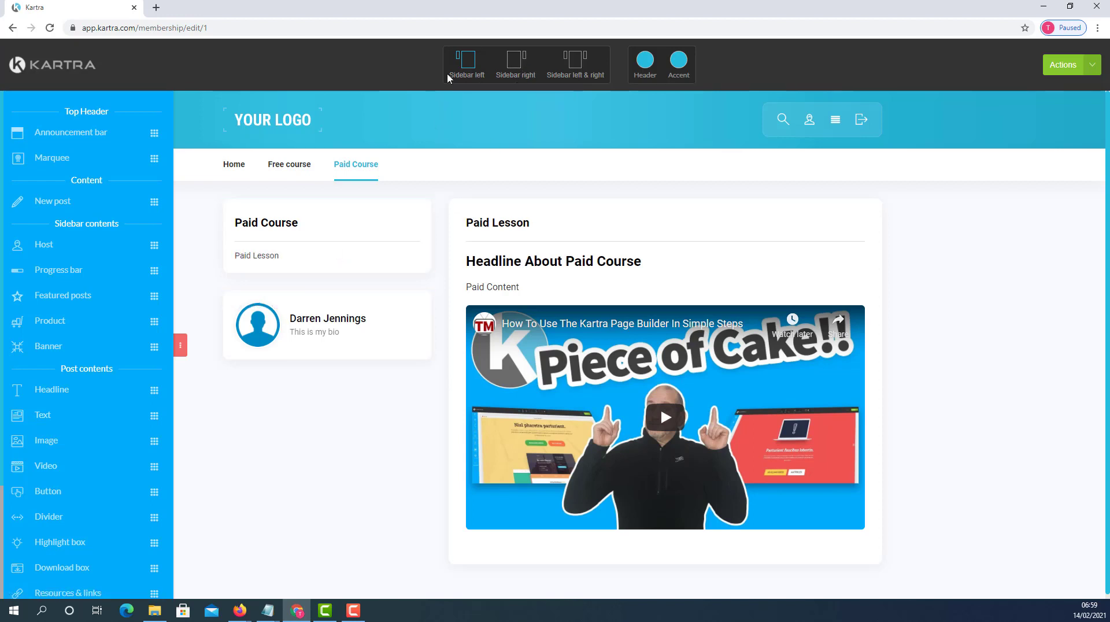
Try the Sidebar right and Sidebar left & right layouts and return to Sidebar left
{"action": "left_click", "coordinate": [514, 66]}
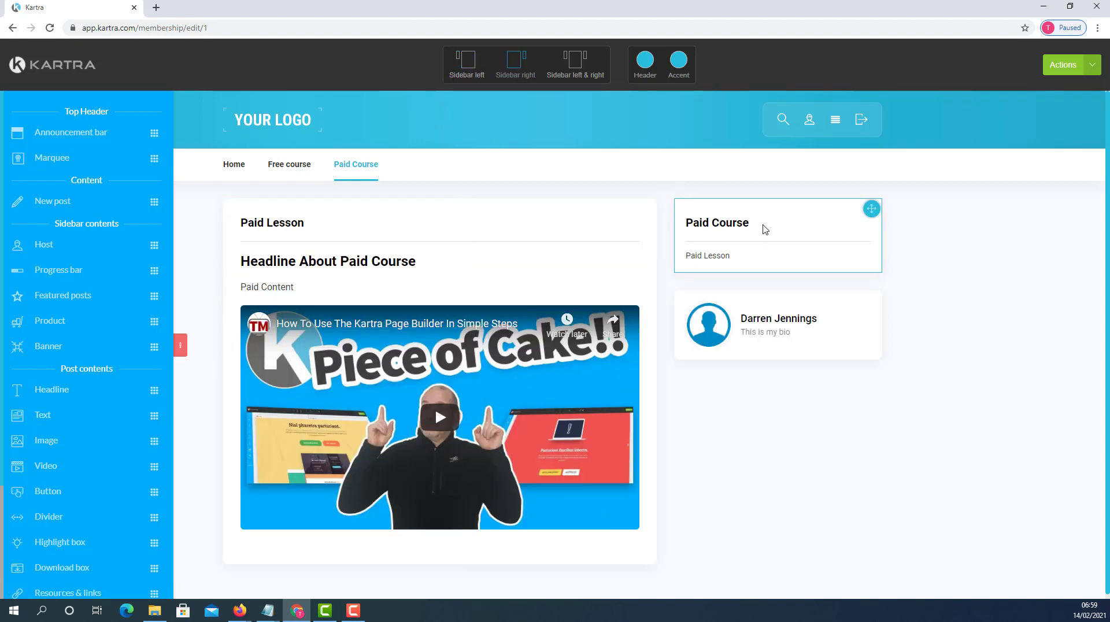
{"action": "left_click", "coordinate": [574, 60]}
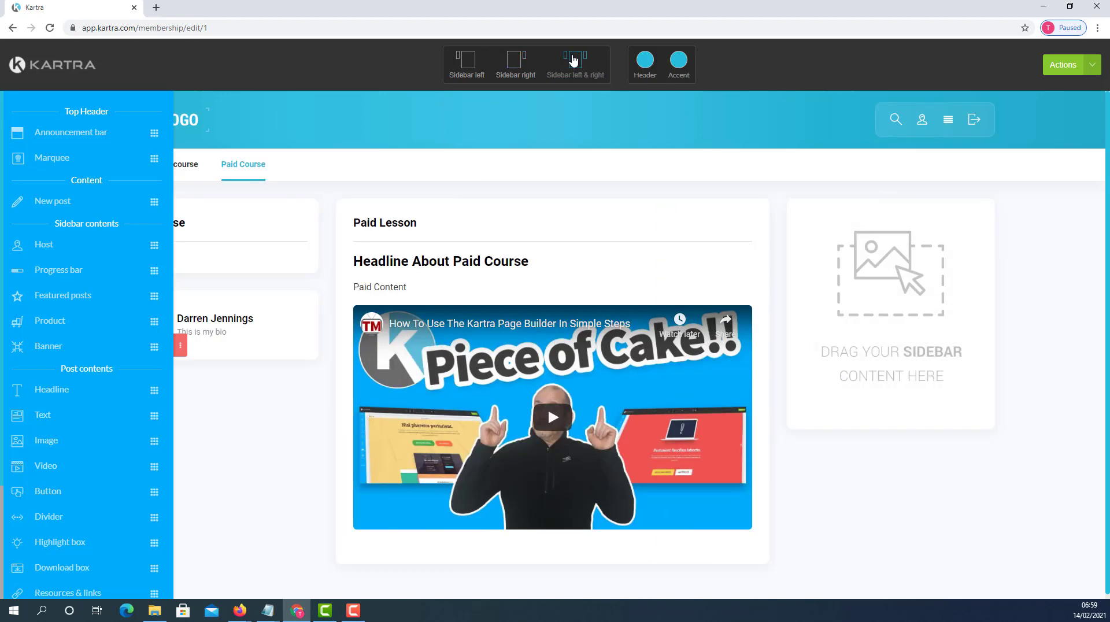
{"action": "left_click", "coordinate": [467, 61]}
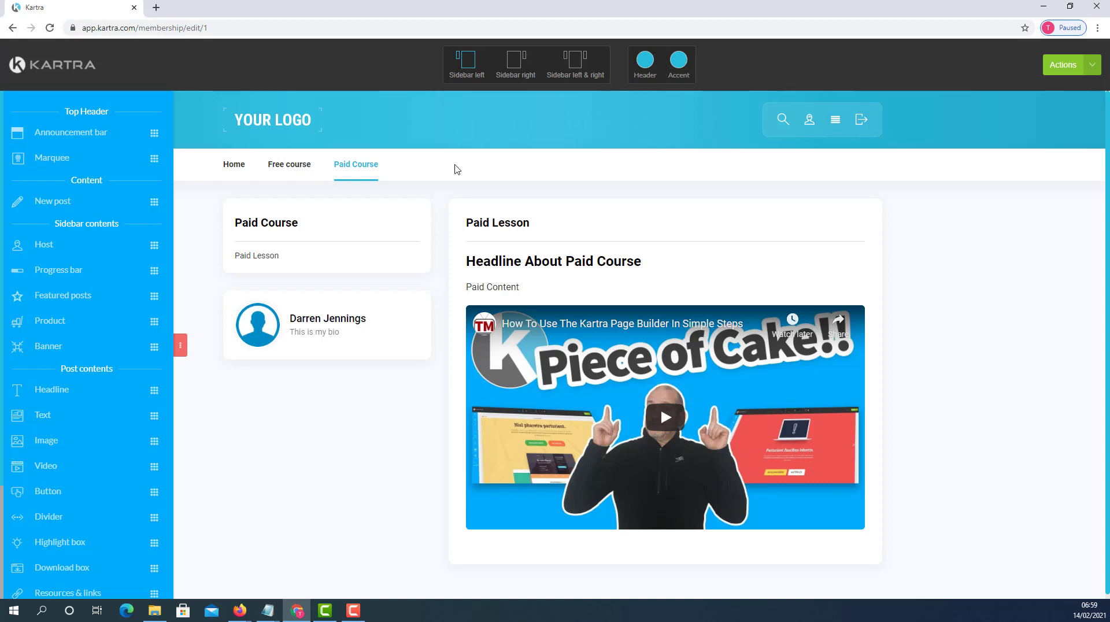
Set the site's header color to black, rgb(0, 0, 0)
{"action": "mouse_move", "coordinate": [359, 168]}
{"action": "left_click", "coordinate": [645, 60]}
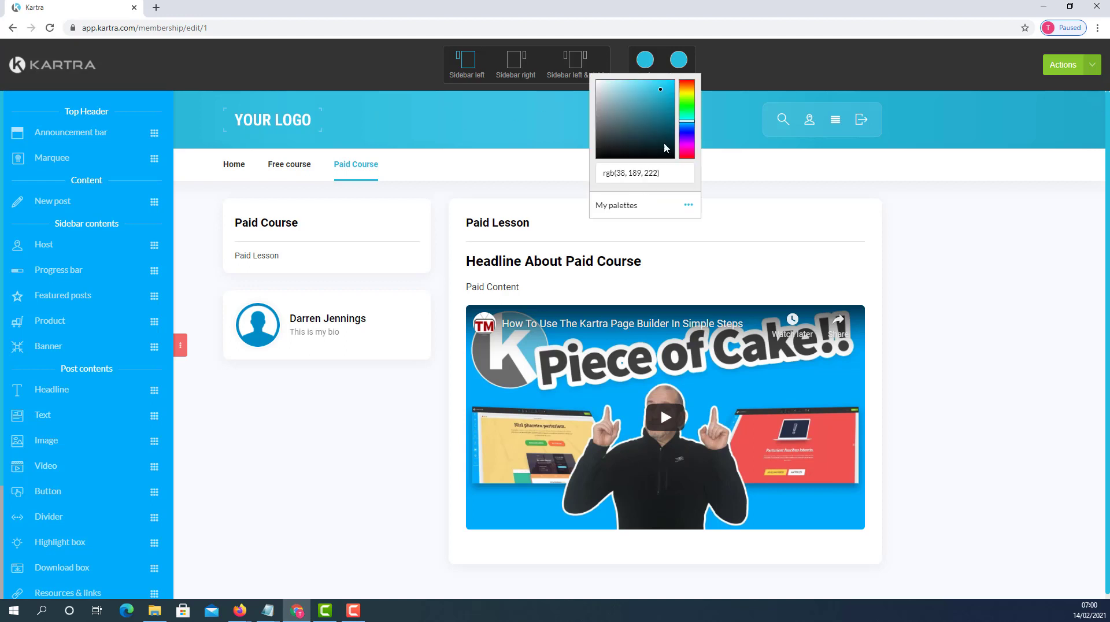
{"action": "left_click", "coordinate": [598, 158]}
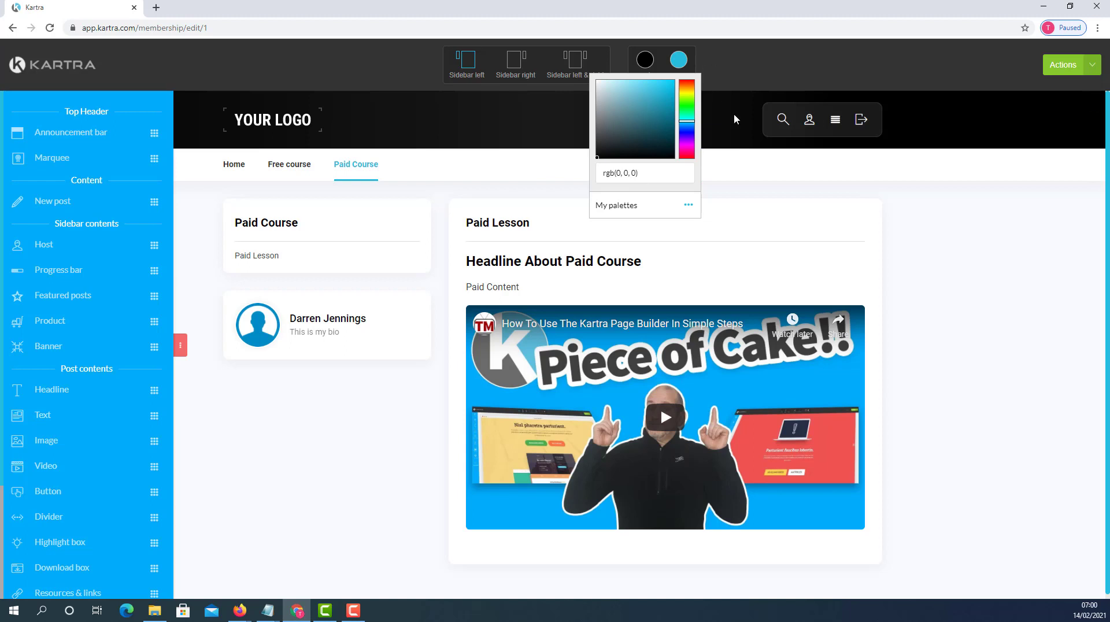
{"action": "left_click", "coordinate": [937, 207]}
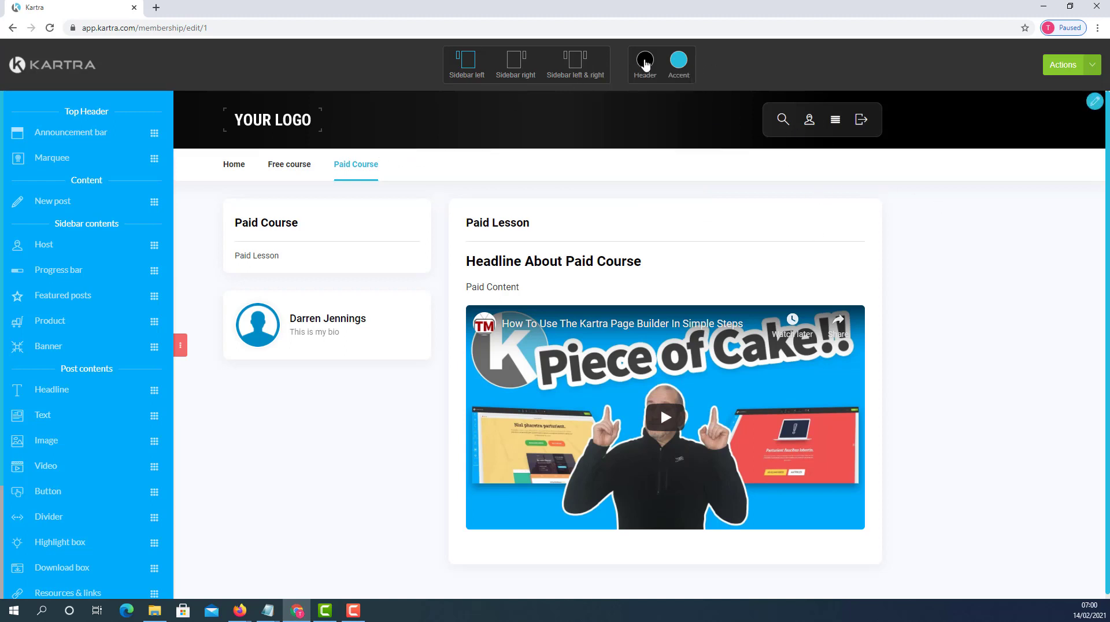
Set the site's accent color to green, rgb(89, 222, 38), and save the progress
{"action": "left_click", "coordinate": [676, 65]}
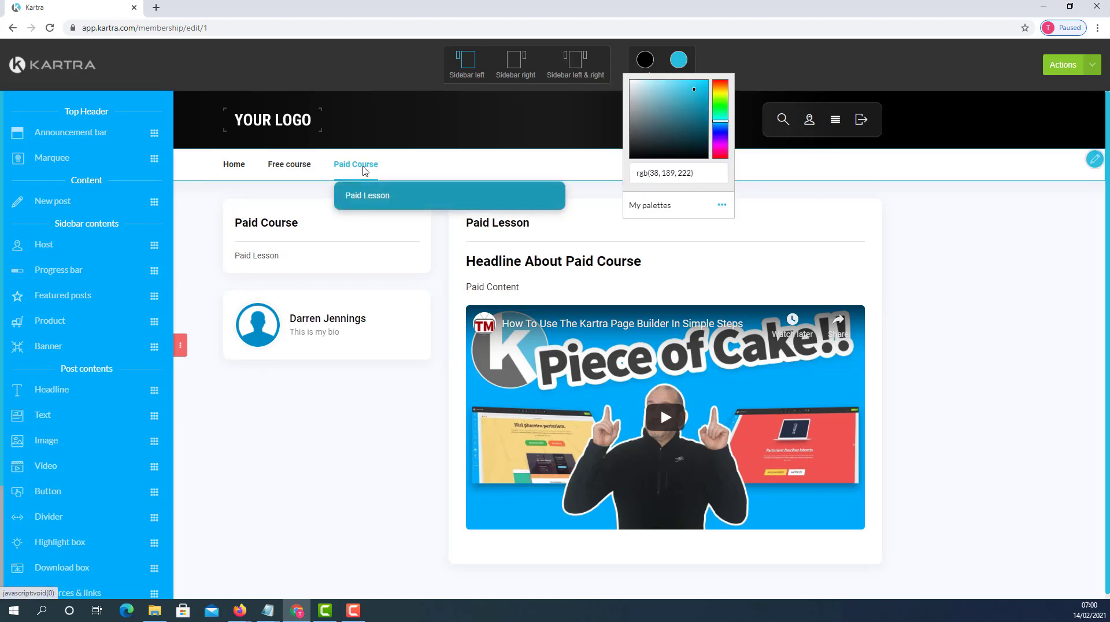
{"action": "left_click", "coordinate": [721, 102]}
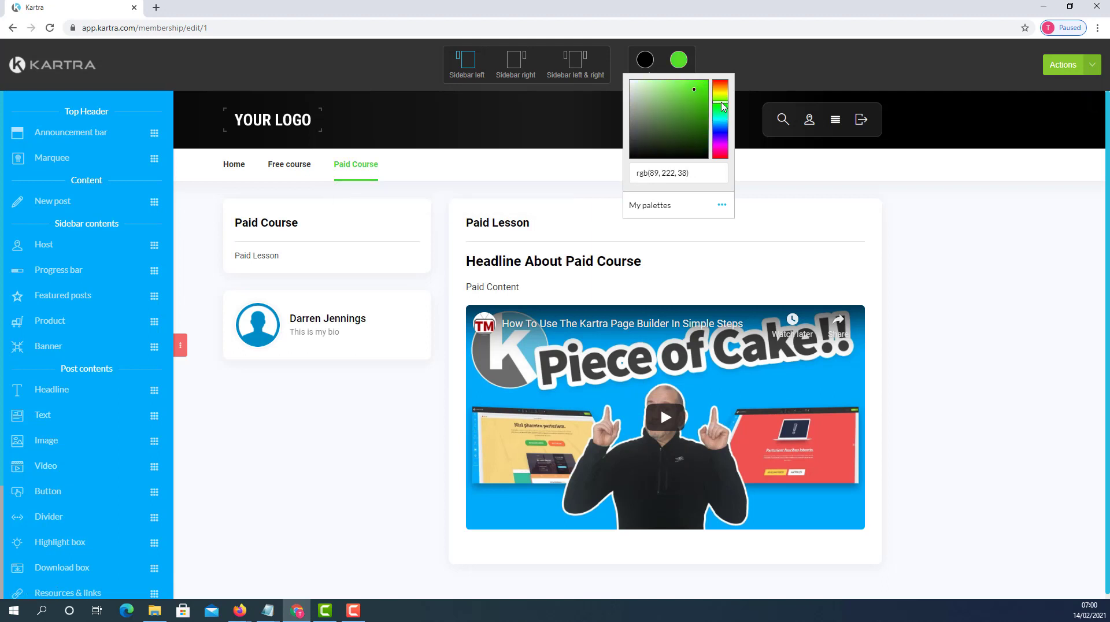
{"action": "left_click", "coordinate": [962, 272]}
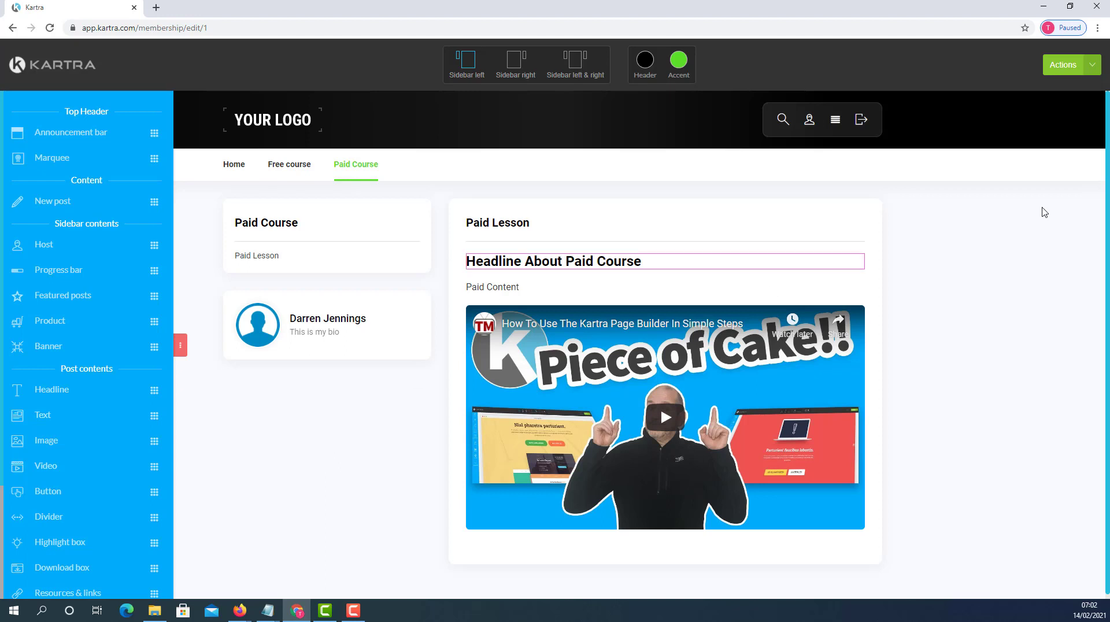
{"action": "left_click", "coordinate": [1064, 68]}
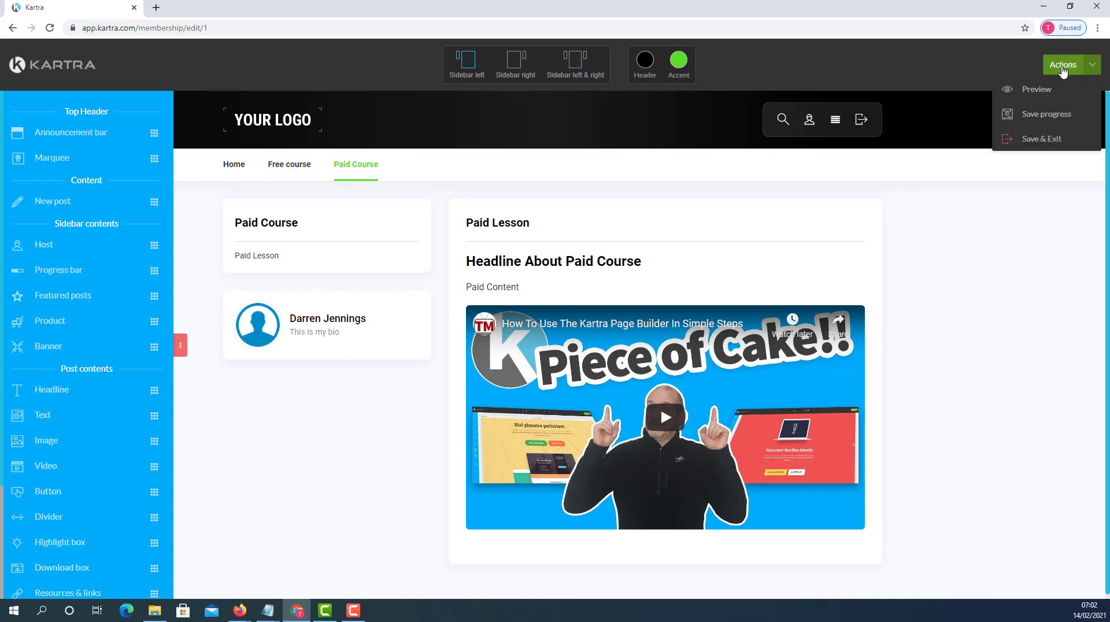
{"action": "left_click", "coordinate": [1052, 119]}
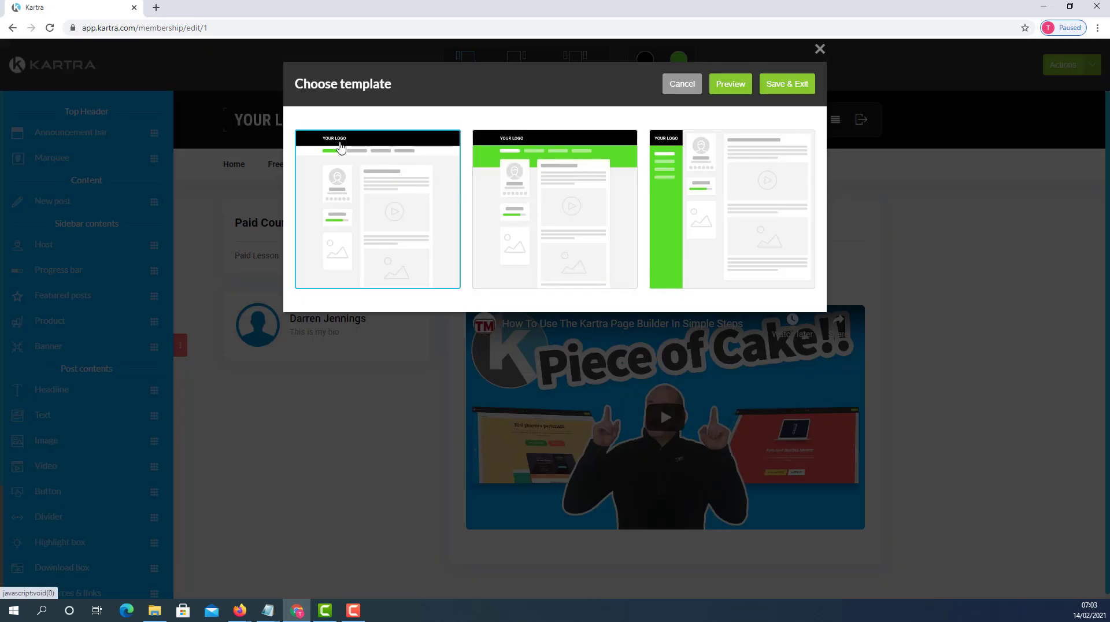
Preview the site with the template that has a green navigation band and with the one that has a green side menu
{"action": "left_click", "coordinate": [569, 195]}
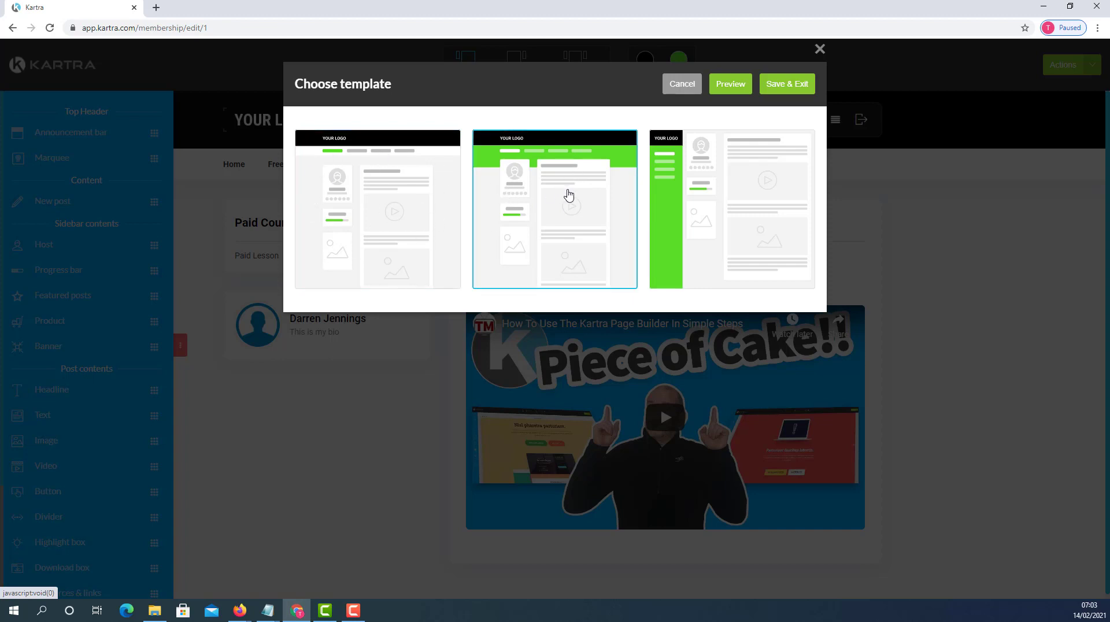
{"action": "left_click", "coordinate": [732, 86]}
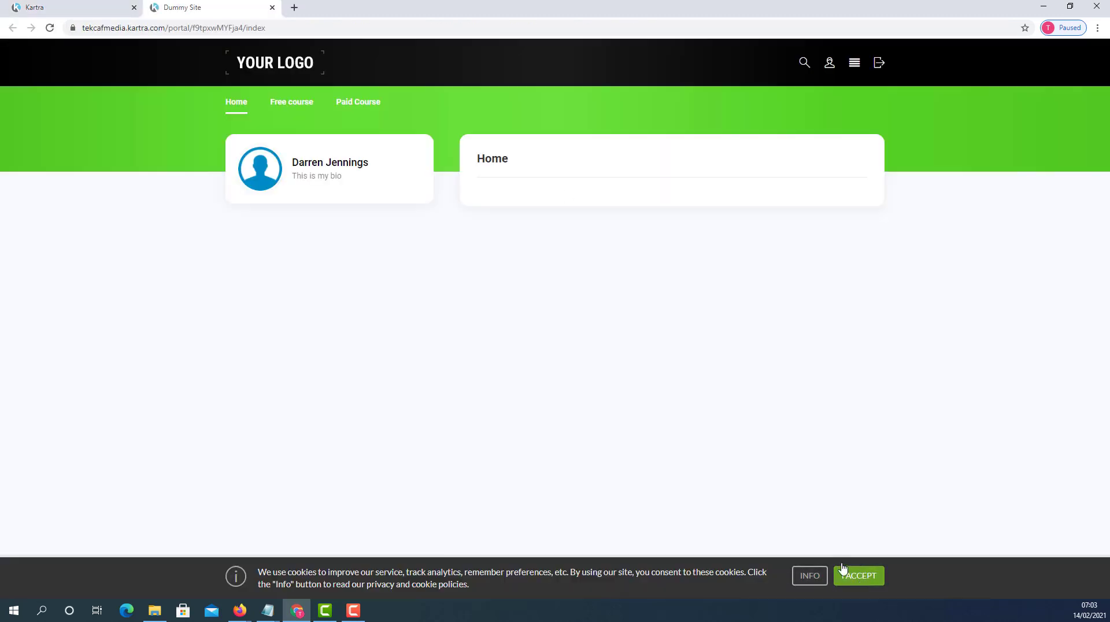
{"action": "left_click", "coordinate": [847, 576]}
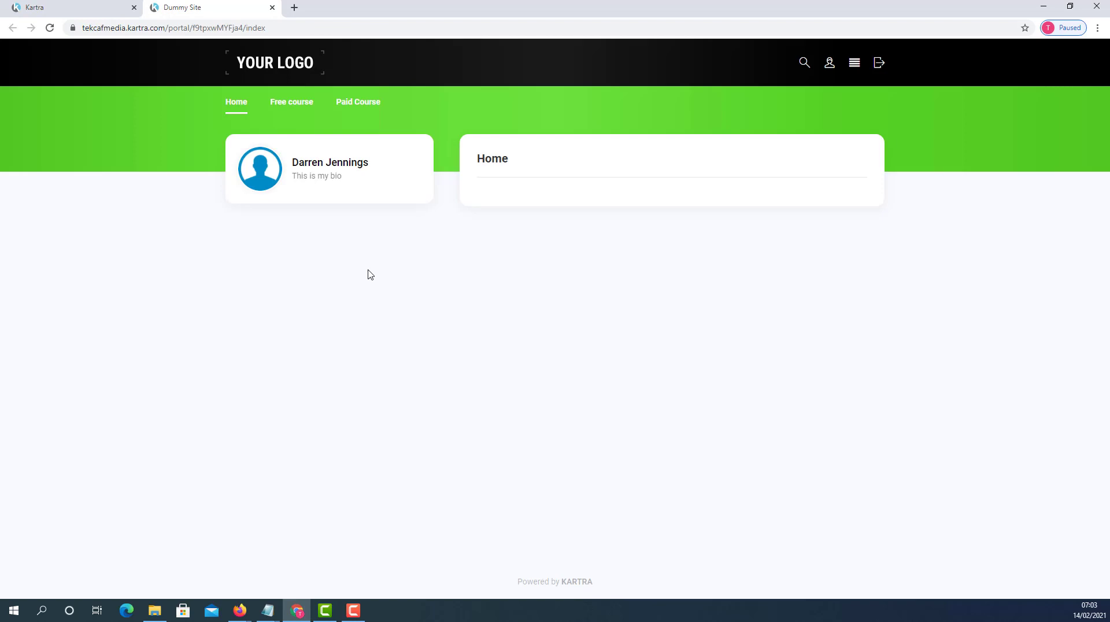
{"action": "left_click", "coordinate": [56, 8]}
{"action": "left_click", "coordinate": [751, 206]}
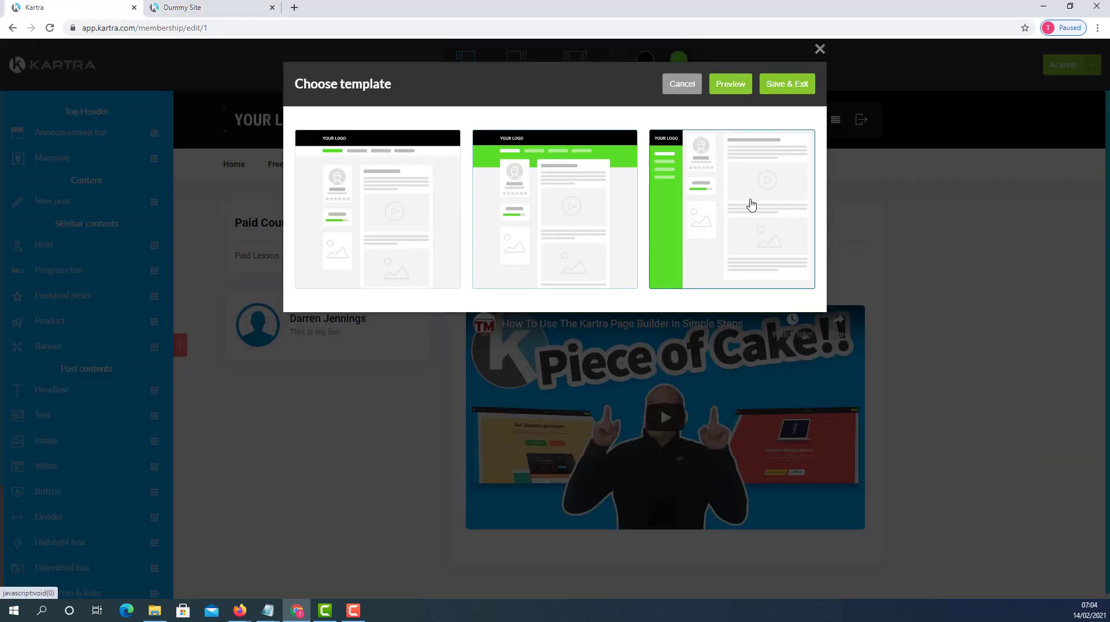
{"action": "left_click", "coordinate": [732, 84]}
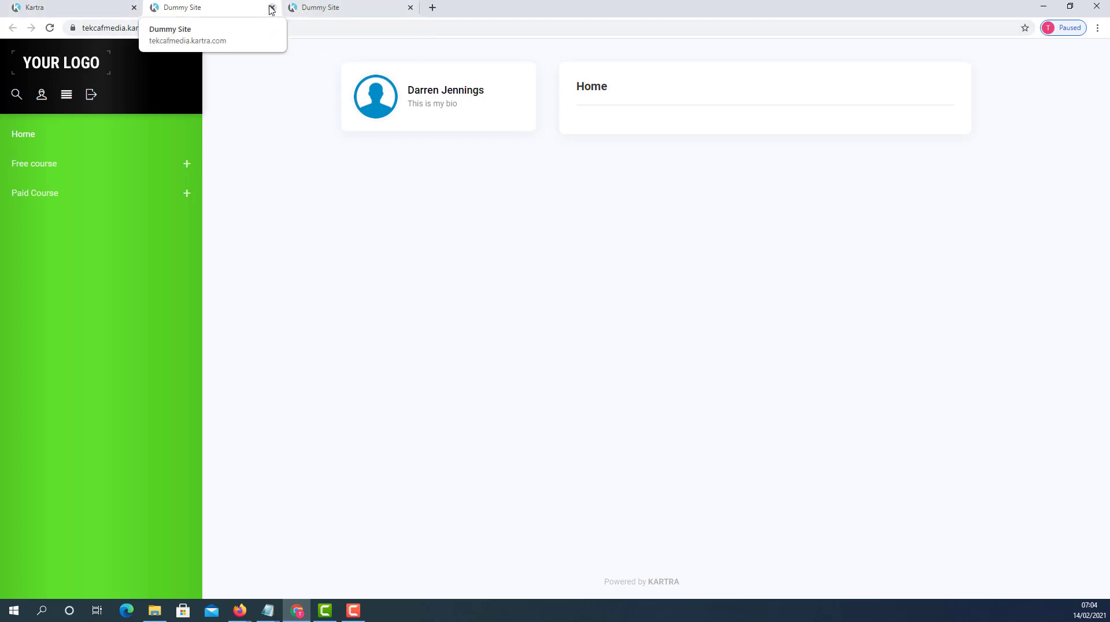
{"action": "left_click", "coordinate": [110, 10]}
Choose the template with the white navigation bar under the black header, preview it, and save and exit the builder
{"action": "left_click", "coordinate": [377, 210]}
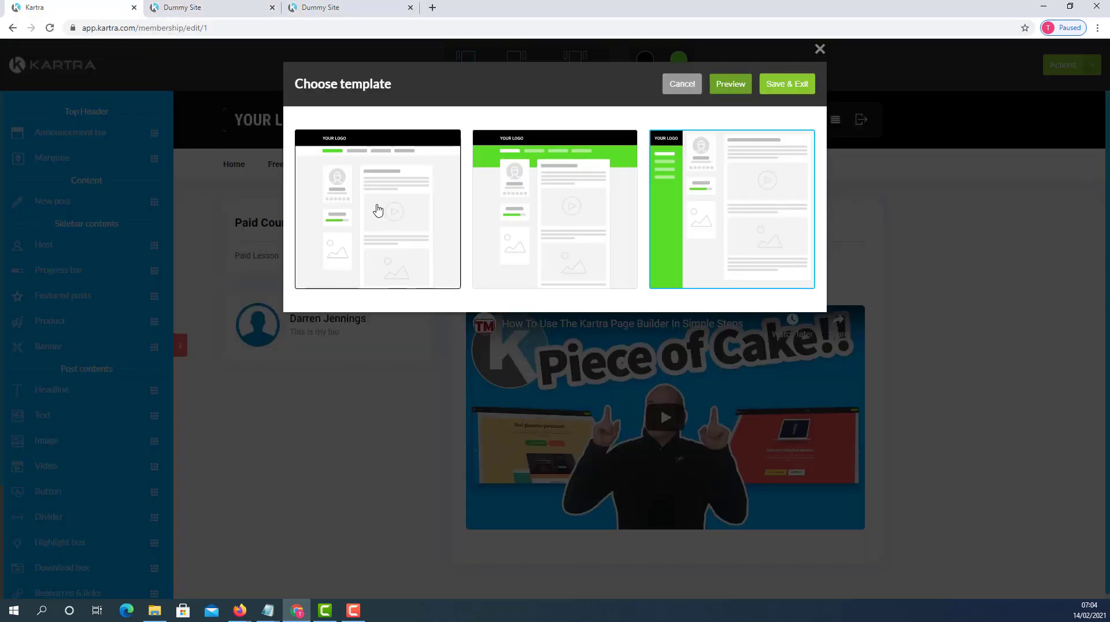
{"action": "left_click", "coordinate": [731, 91]}
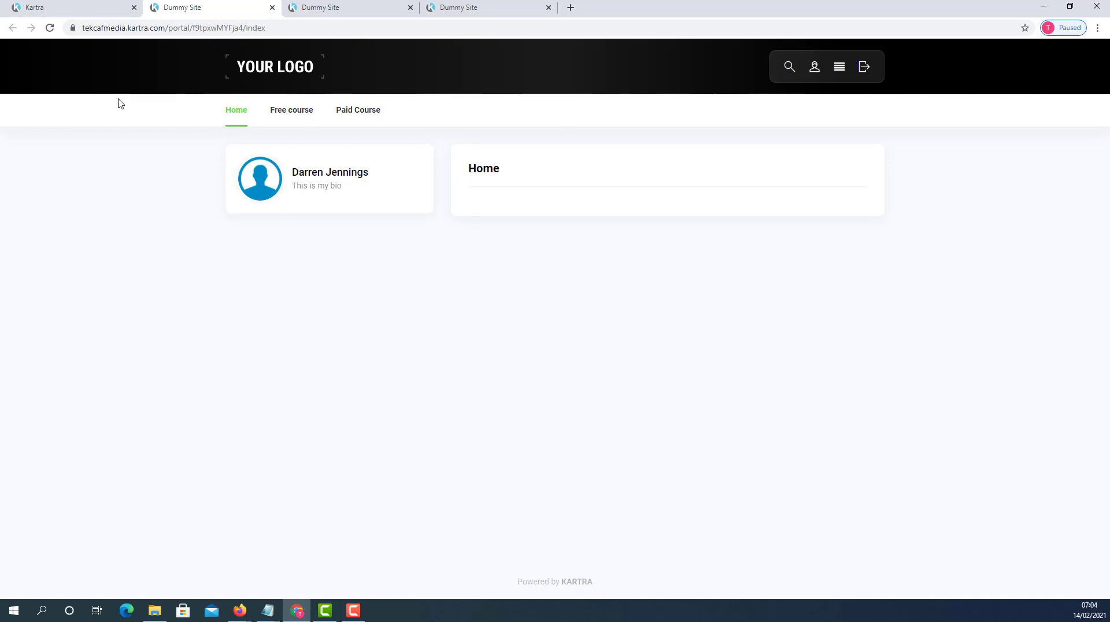
{"action": "left_click", "coordinate": [82, 14]}
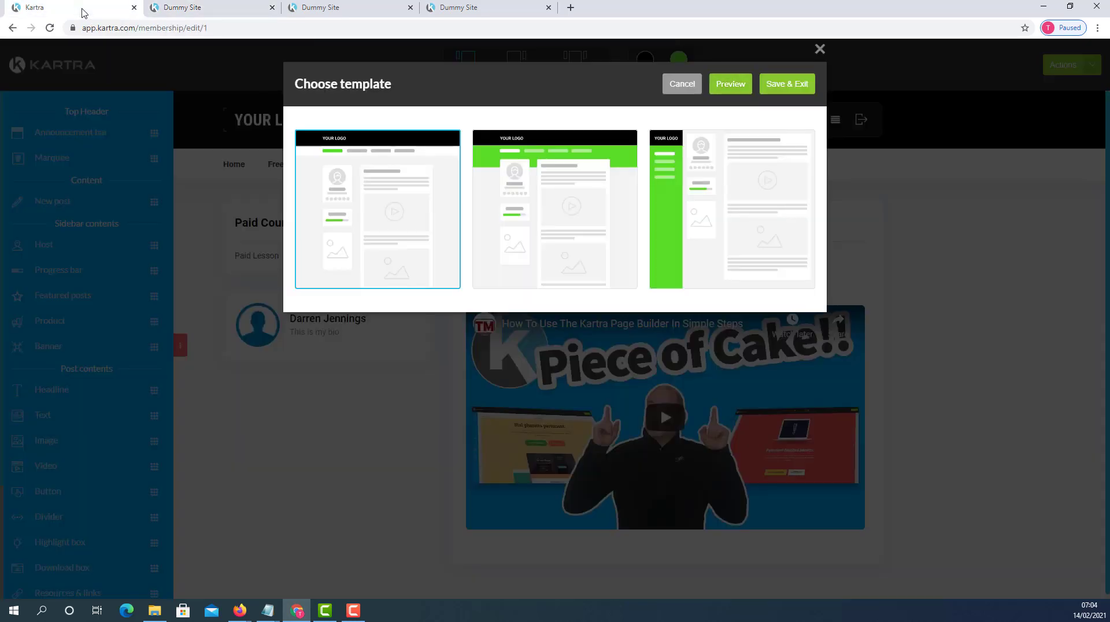
{"action": "left_click", "coordinate": [799, 84]}
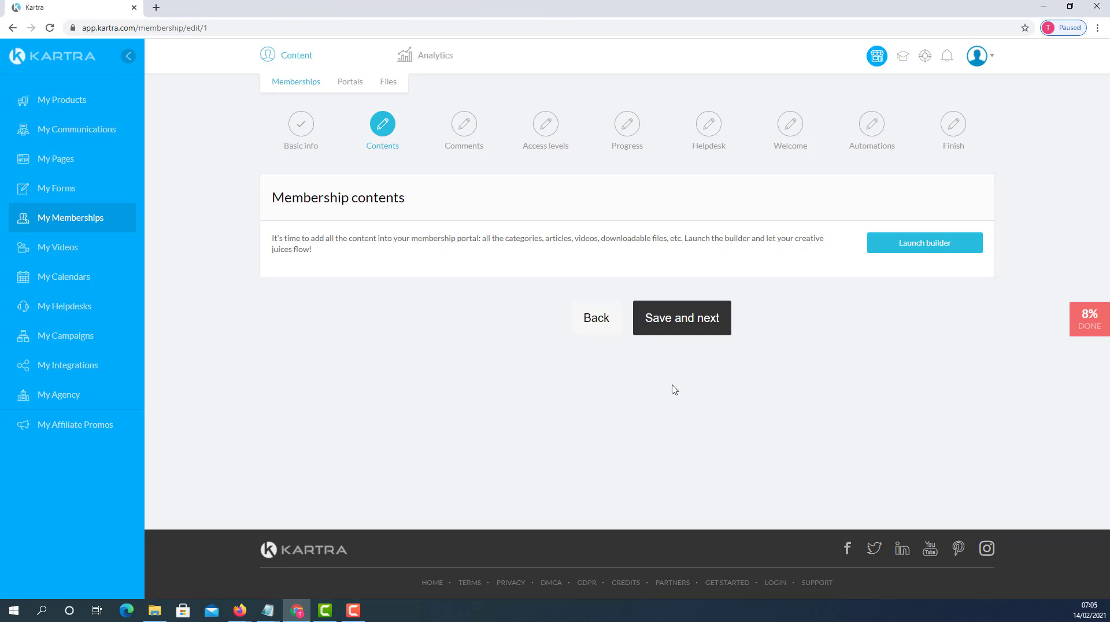
Save the contents stage, save the comment settings with comments off for every lesson, and continue to the access levels
{"action": "left_click", "coordinate": [694, 322]}
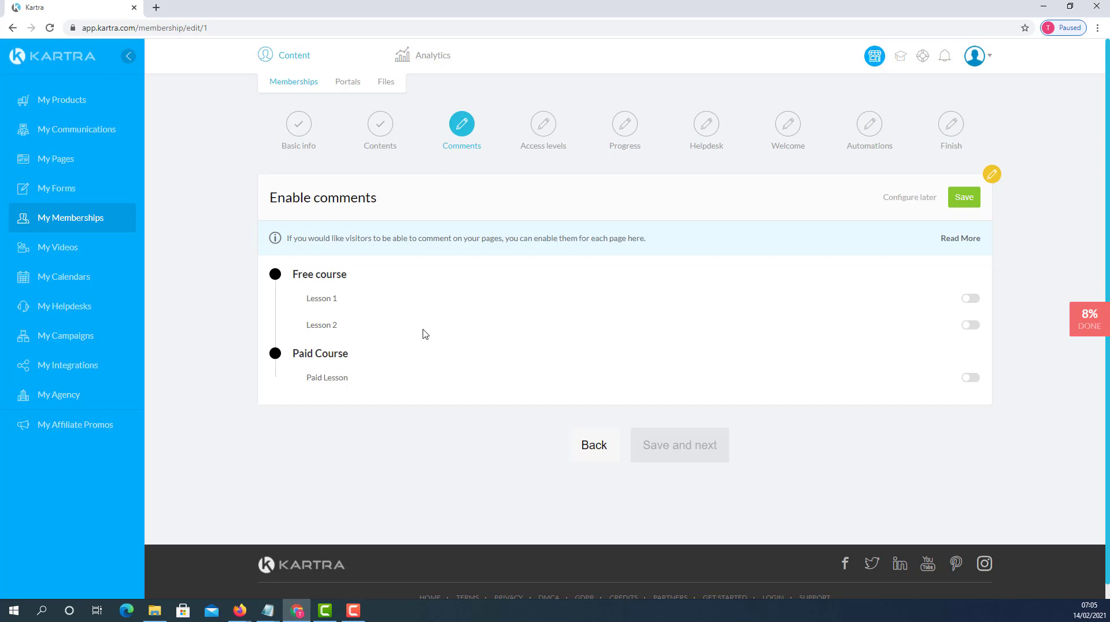
{"action": "left_click", "coordinate": [975, 300]}
{"action": "left_click", "coordinate": [967, 300]}
{"action": "left_click", "coordinate": [972, 199]}
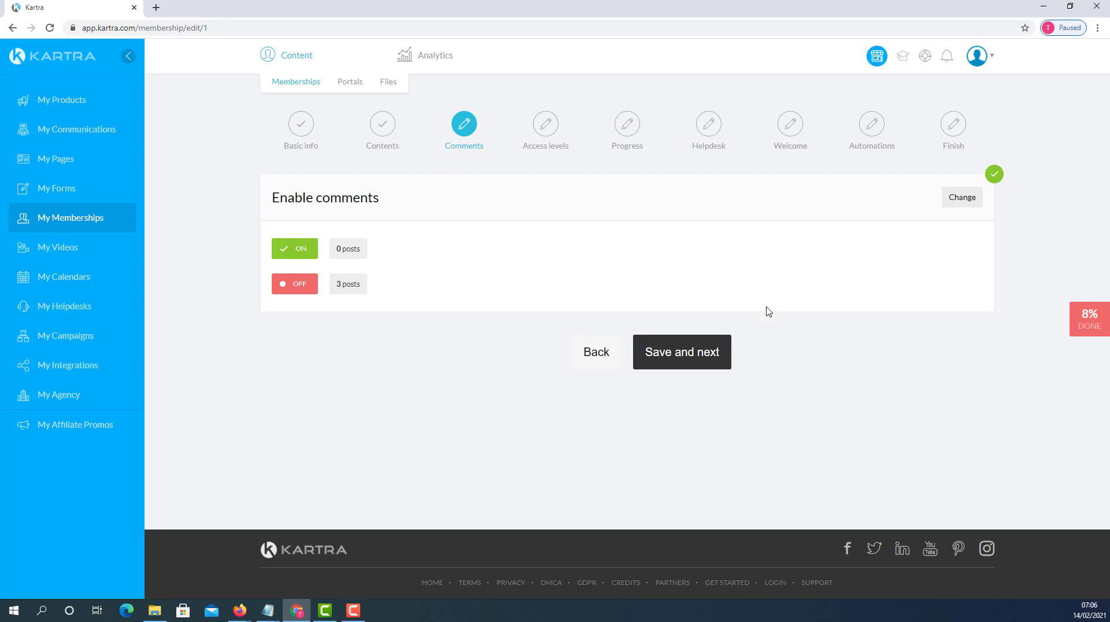
{"action": "left_click", "coordinate": [702, 357]}
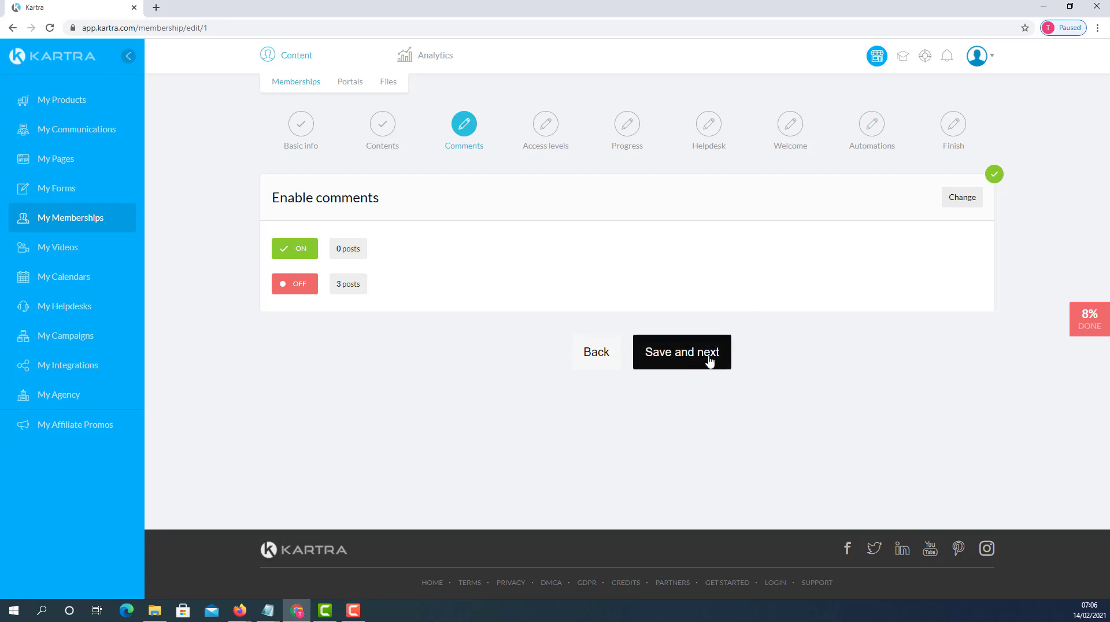
{"action": "left_click", "coordinate": [710, 359]}
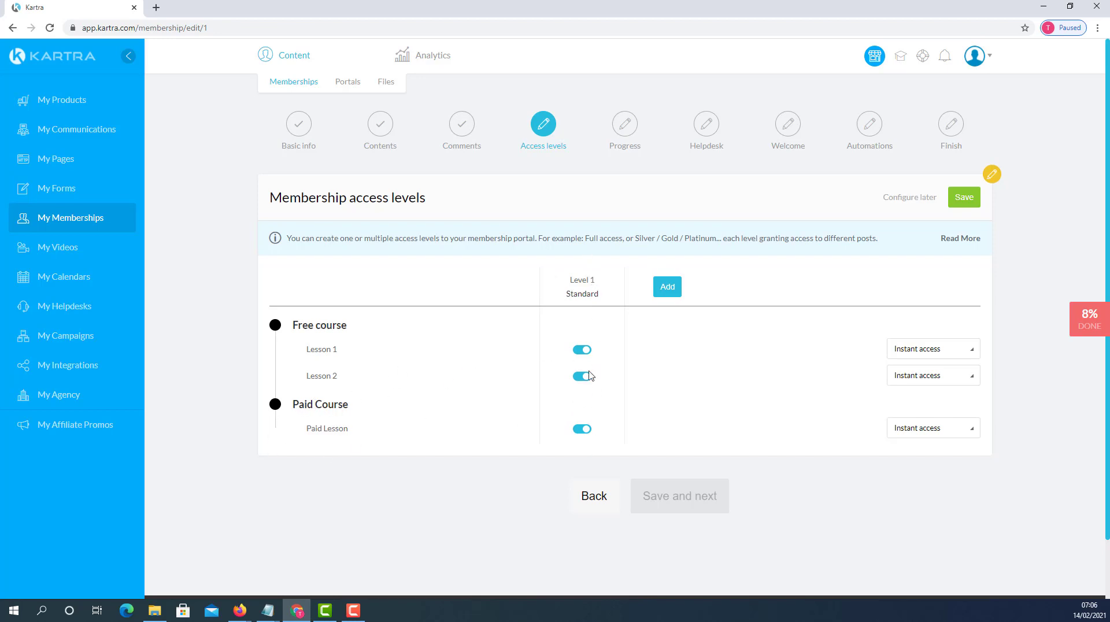
Add a second membership access level named Paid
{"action": "left_click", "coordinate": [667, 287]}
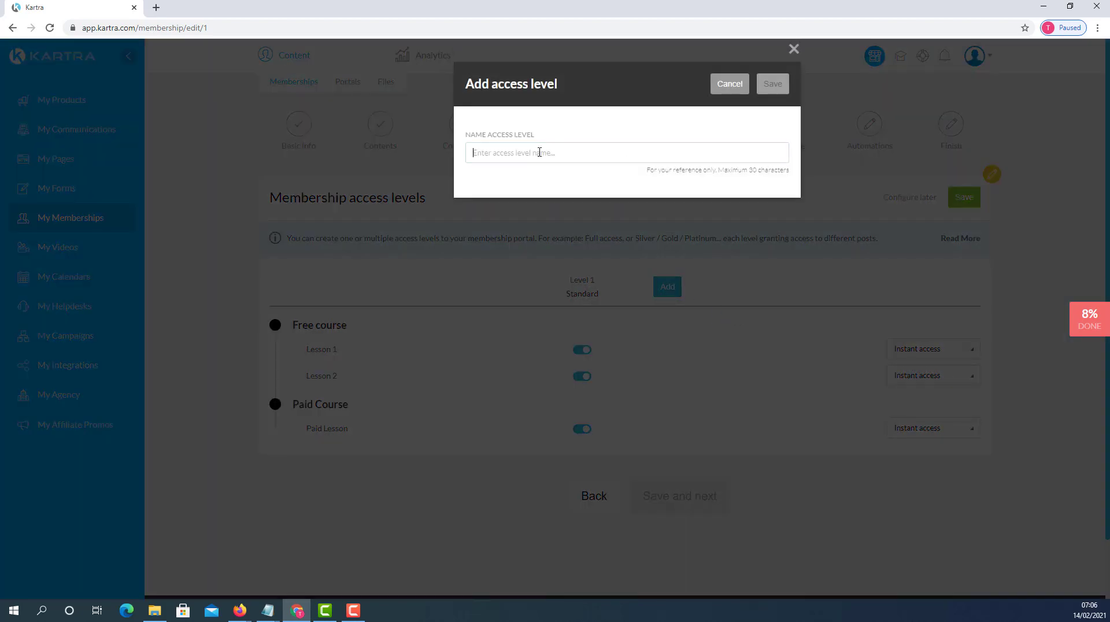
{"action": "left_click", "coordinate": [539, 152]}
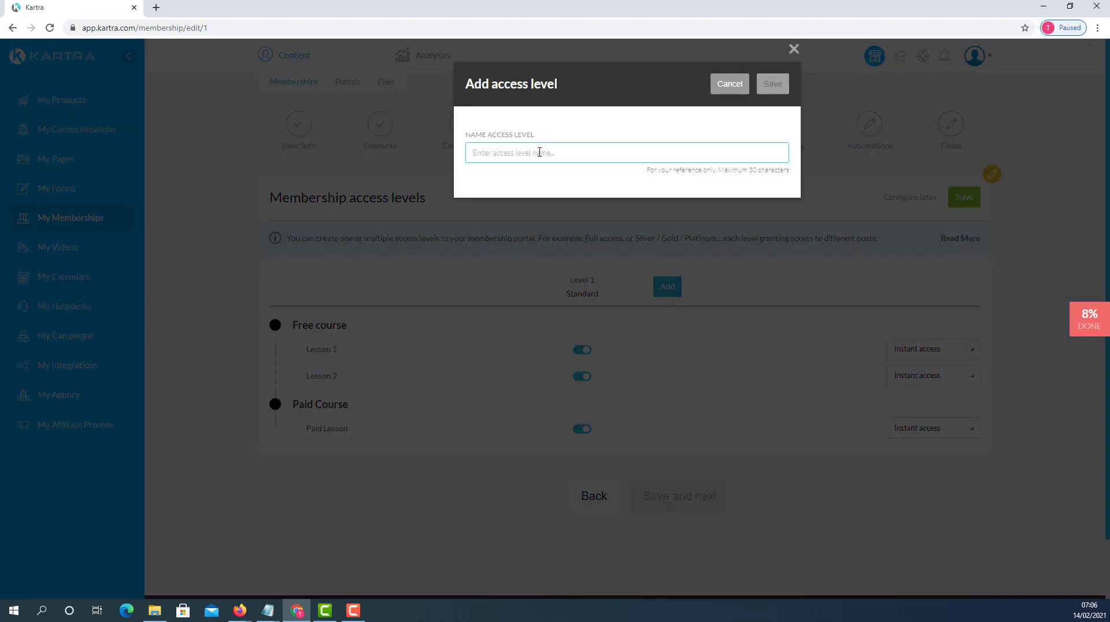
{"action": "type", "text": "Paid"}
{"action": "left_click", "coordinate": [774, 85]}
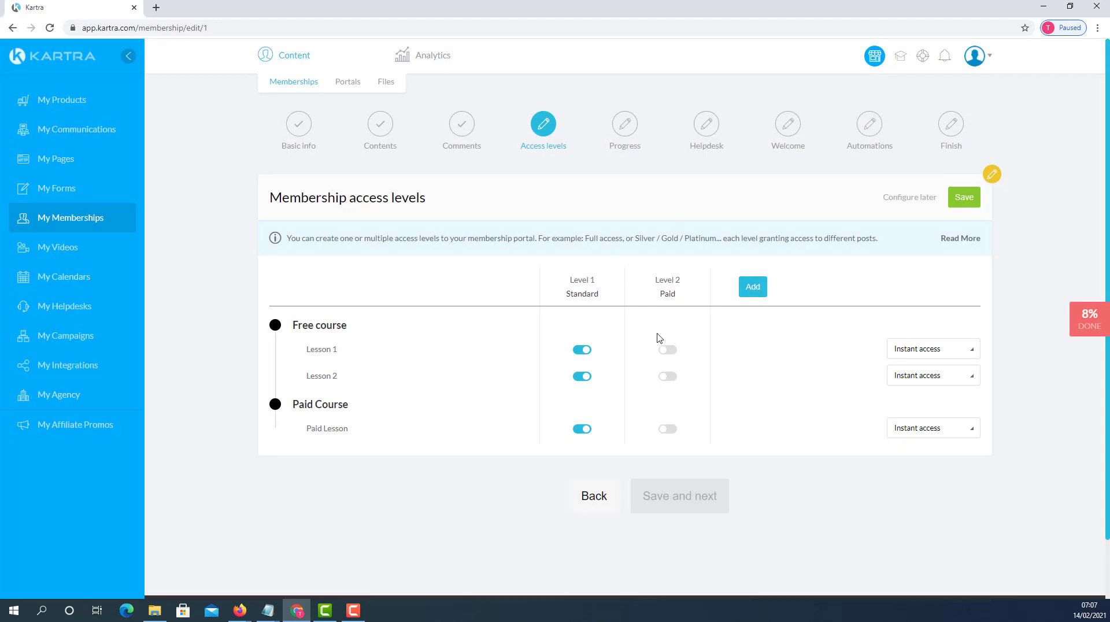
Give the Paid level access to Lesson 1, Lesson 2 and Paid Lesson, and remove Paid Lesson from the Standard level
{"action": "mouse_move", "coordinate": [681, 292]}
{"action": "left_click", "coordinate": [673, 354]}
{"action": "left_click", "coordinate": [668, 377]}
{"action": "left_click", "coordinate": [669, 430]}
{"action": "left_click", "coordinate": [580, 431]}
{"action": "mouse_move", "coordinate": [588, 281]}
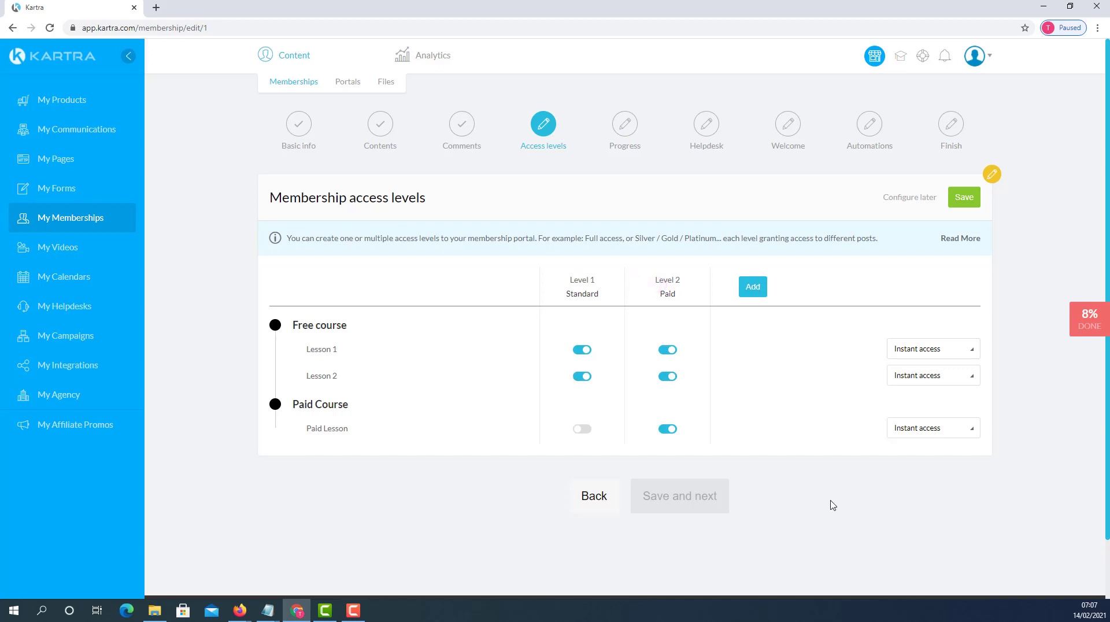
Try unlocking Lesson 1 a number of days after signup and return it to instantly upon signup
{"action": "left_click", "coordinate": [960, 351]}
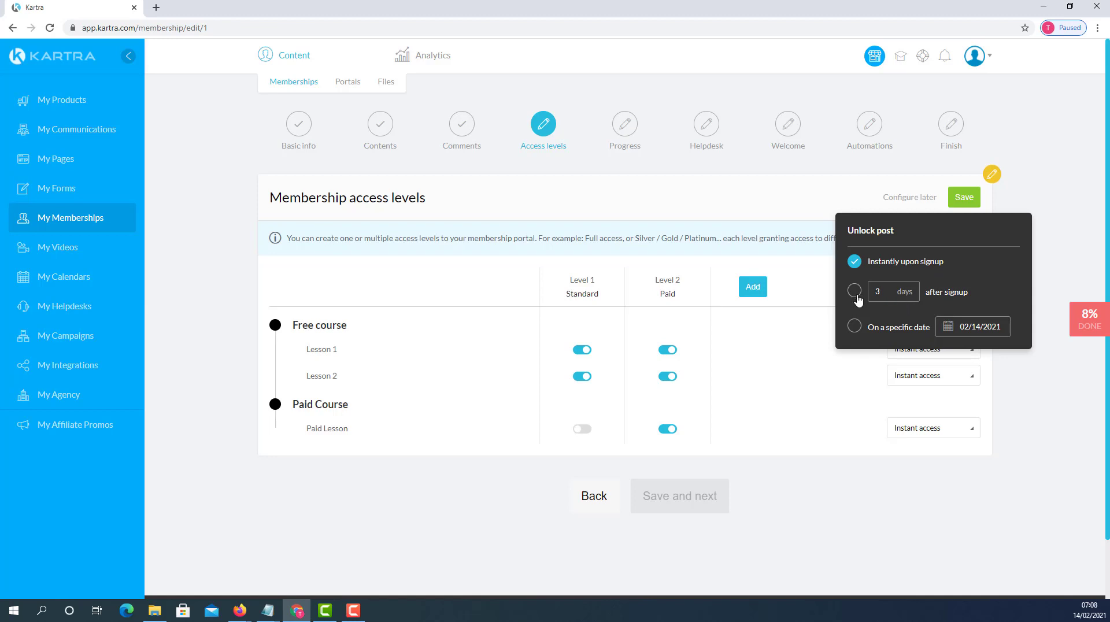
{"action": "left_click", "coordinate": [853, 478]}
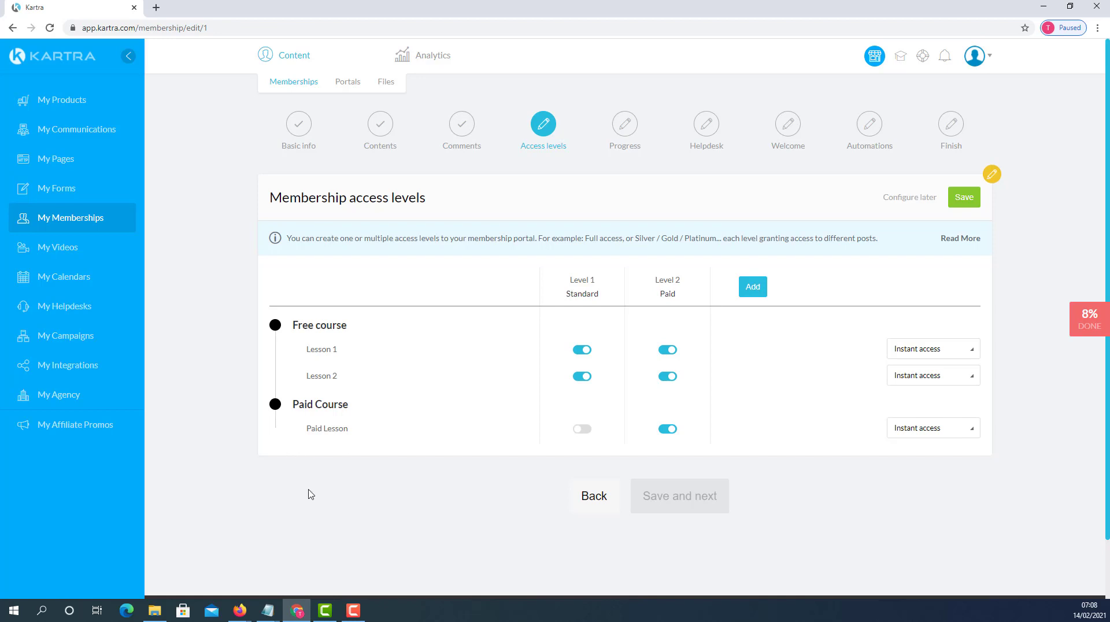
{"action": "left_click", "coordinate": [953, 355]}
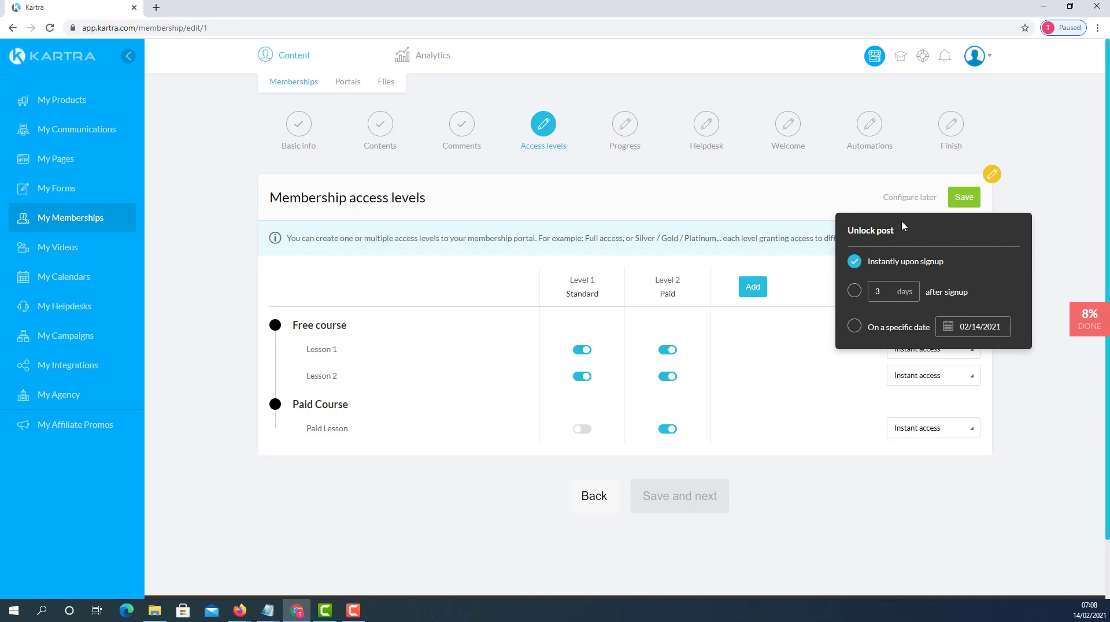
{"action": "left_click", "coordinate": [854, 292]}
{"action": "left_click", "coordinate": [854, 262]}
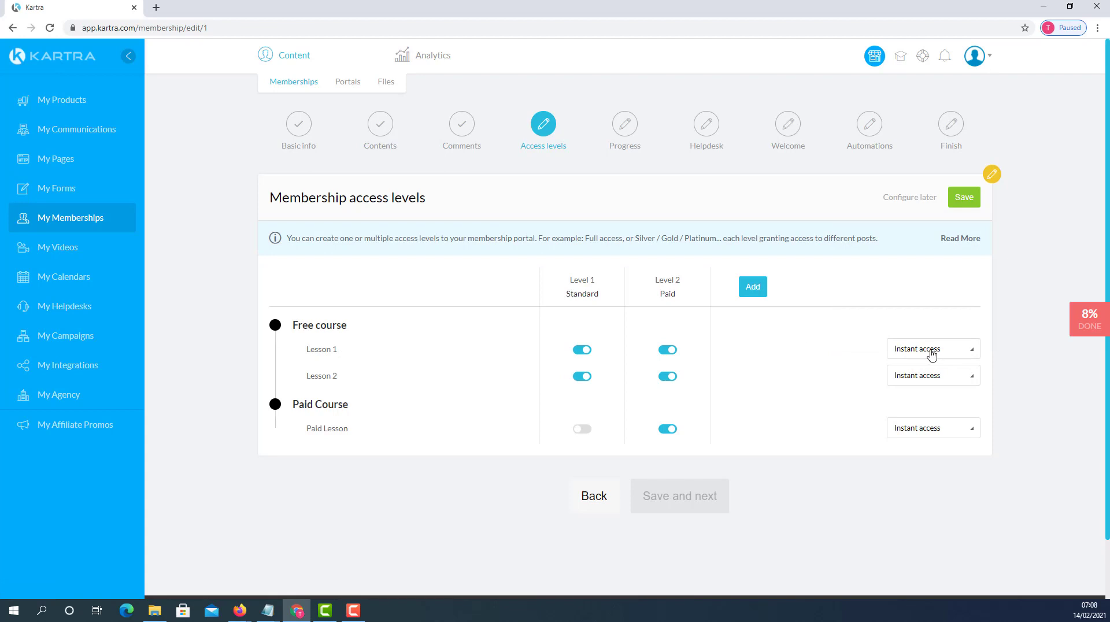
Set Lesson 2 to unlock 7 days after signup
{"action": "left_click", "coordinate": [946, 377]}
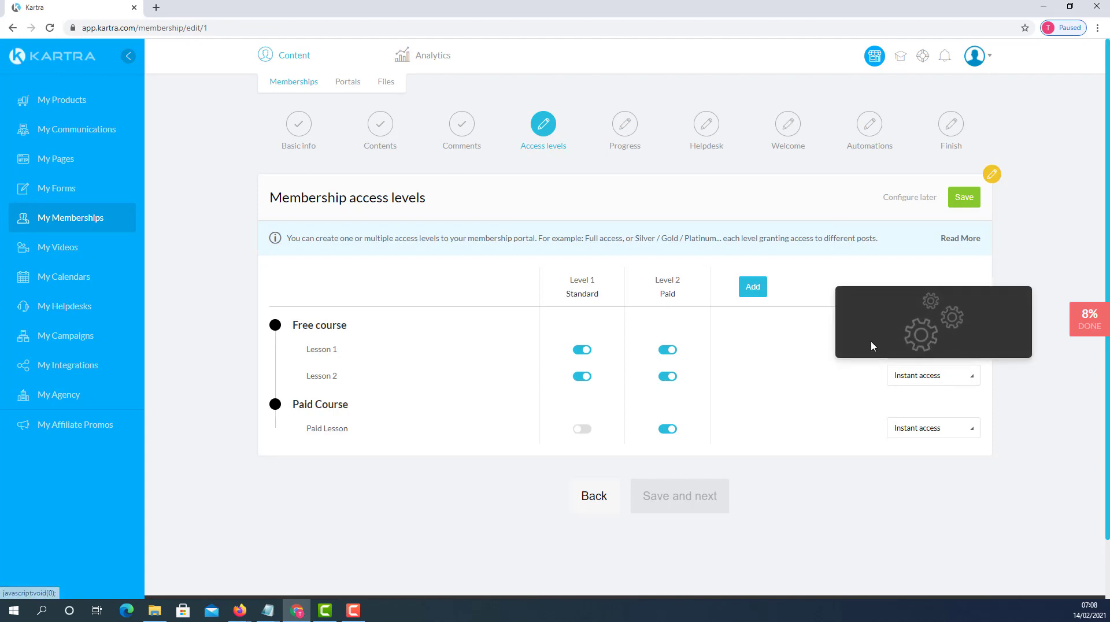
{"action": "left_click", "coordinate": [855, 317]}
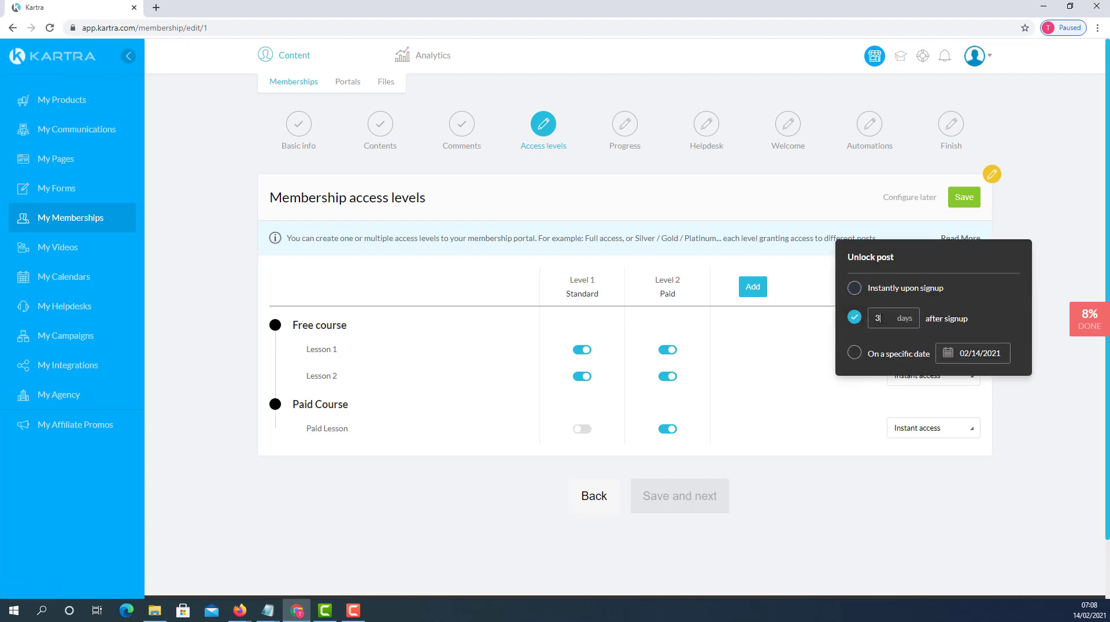
{"action": "type", "text": "7"}
{"action": "left_click", "coordinate": [870, 407]}
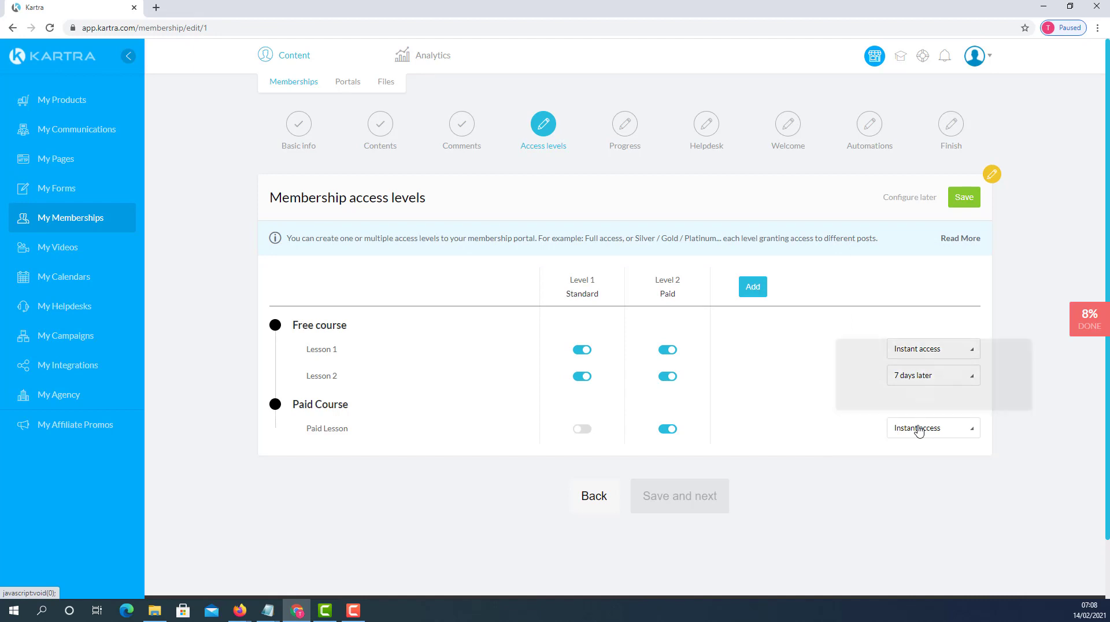
Set Paid Lesson to unlock 14 days after signup
{"action": "left_click", "coordinate": [919, 429]}
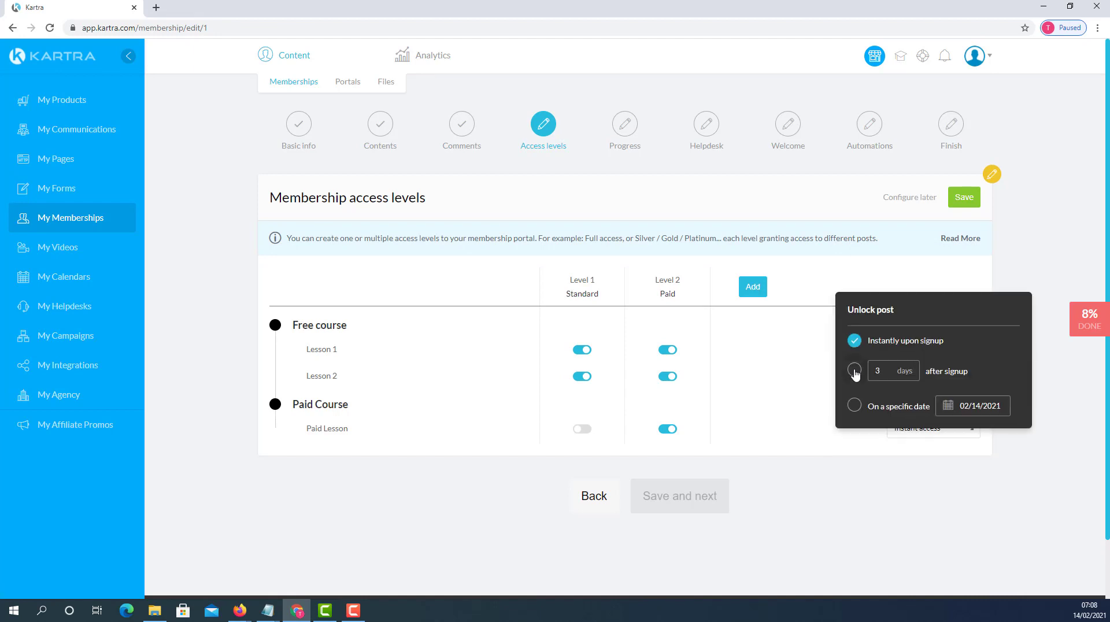
{"action": "left_click", "coordinate": [856, 371]}
{"action": "type", "text": "14"}
{"action": "left_click", "coordinate": [901, 470]}
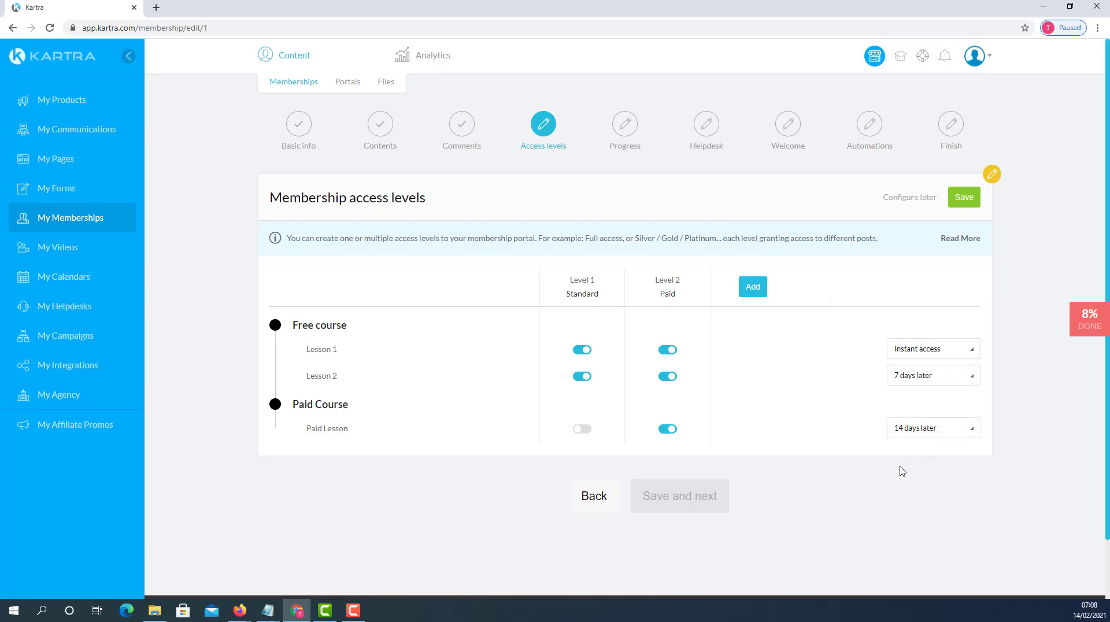
Return Lesson 2 and Paid Lesson to unlocking instantly upon signup and save the membership access levels
{"action": "left_click", "coordinate": [951, 377]}
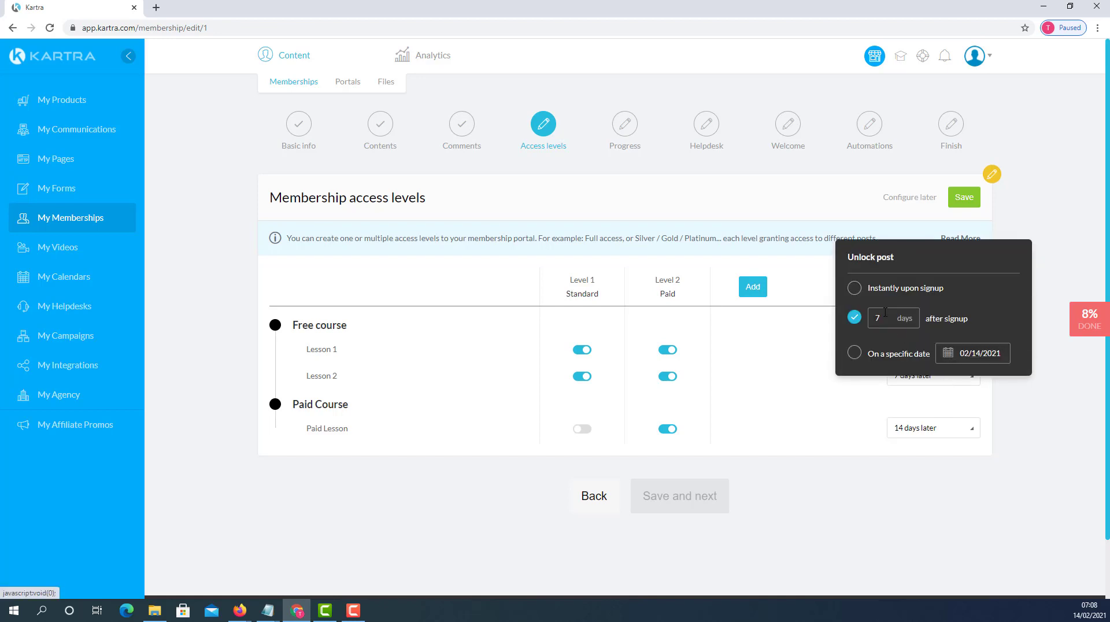
{"action": "left_click", "coordinate": [854, 289]}
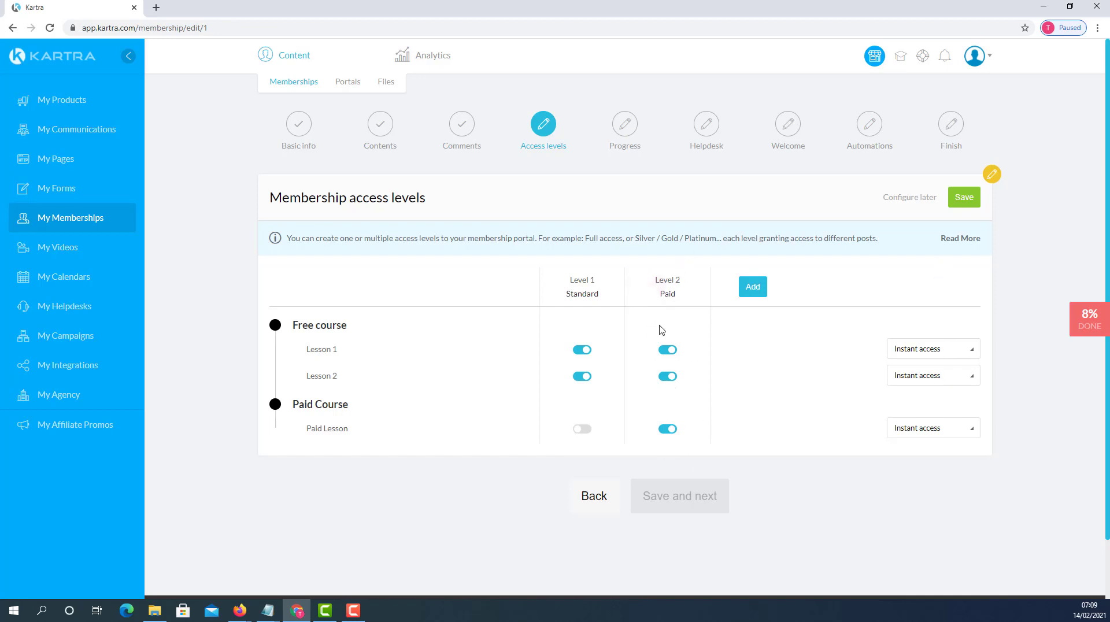
{"action": "left_click", "coordinate": [969, 200]}
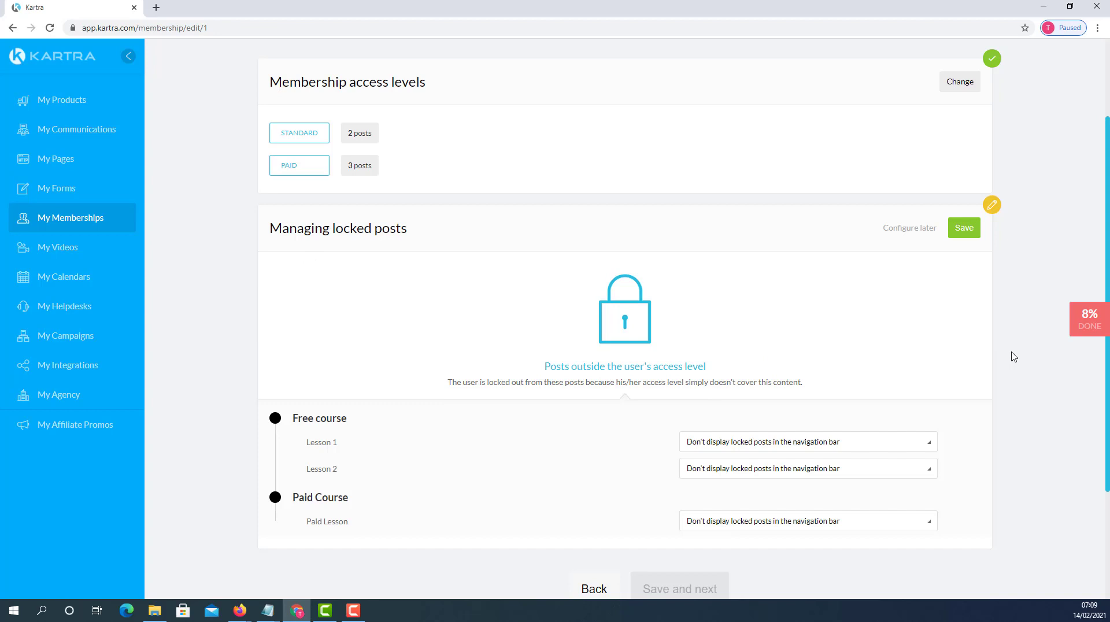
{"action": "scroll", "coordinate": [1012, 356], "scroll_direction": "down", "scroll_amount": 2}
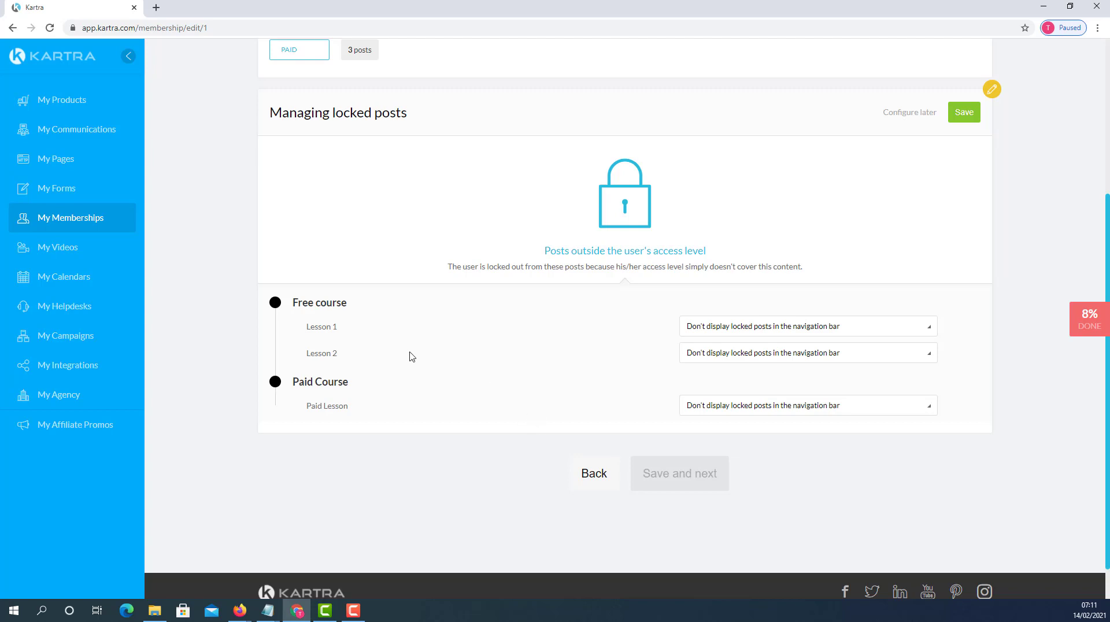
Save the locked posts as not displayed in the navigation bar, and save the progress setting as not displaying a progress bar
{"action": "left_click", "coordinate": [975, 119]}
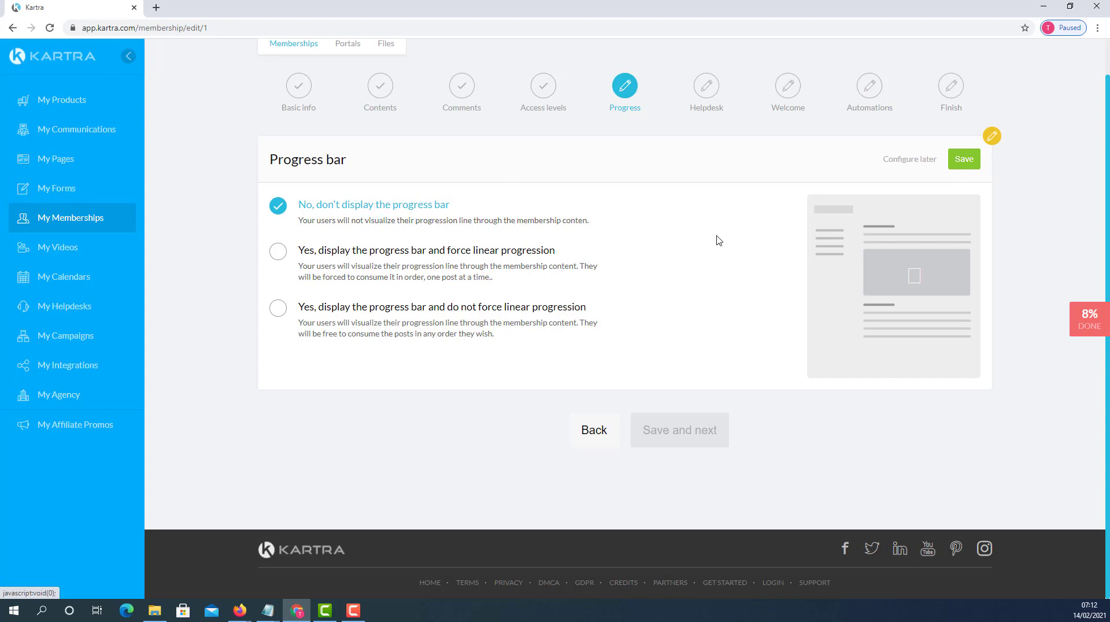
{"action": "left_click", "coordinate": [964, 160]}
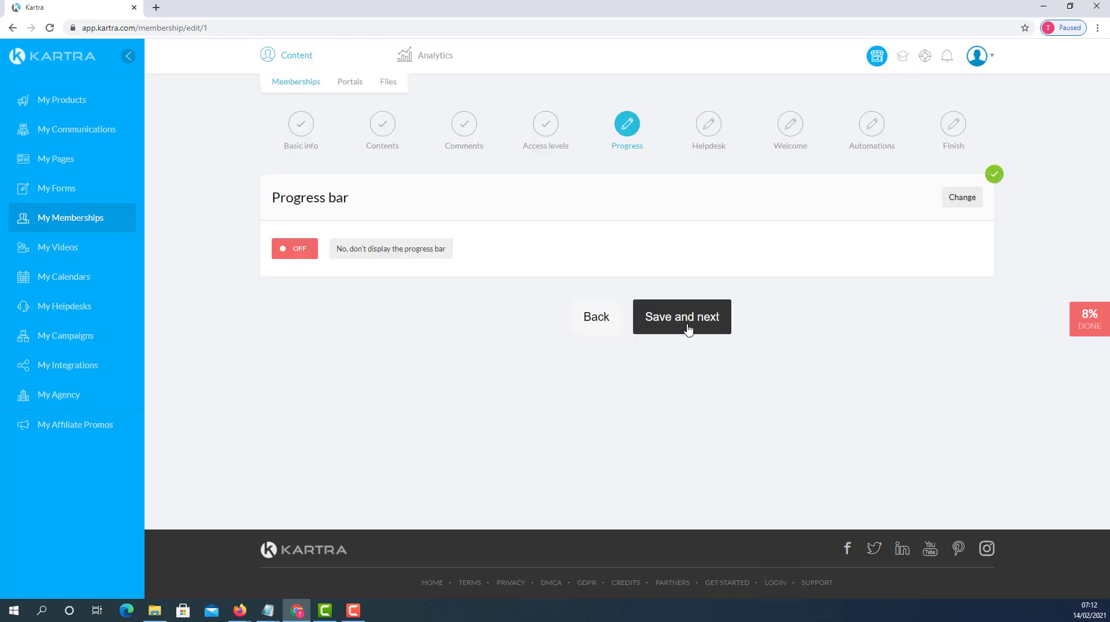
{"action": "left_click", "coordinate": [688, 329]}
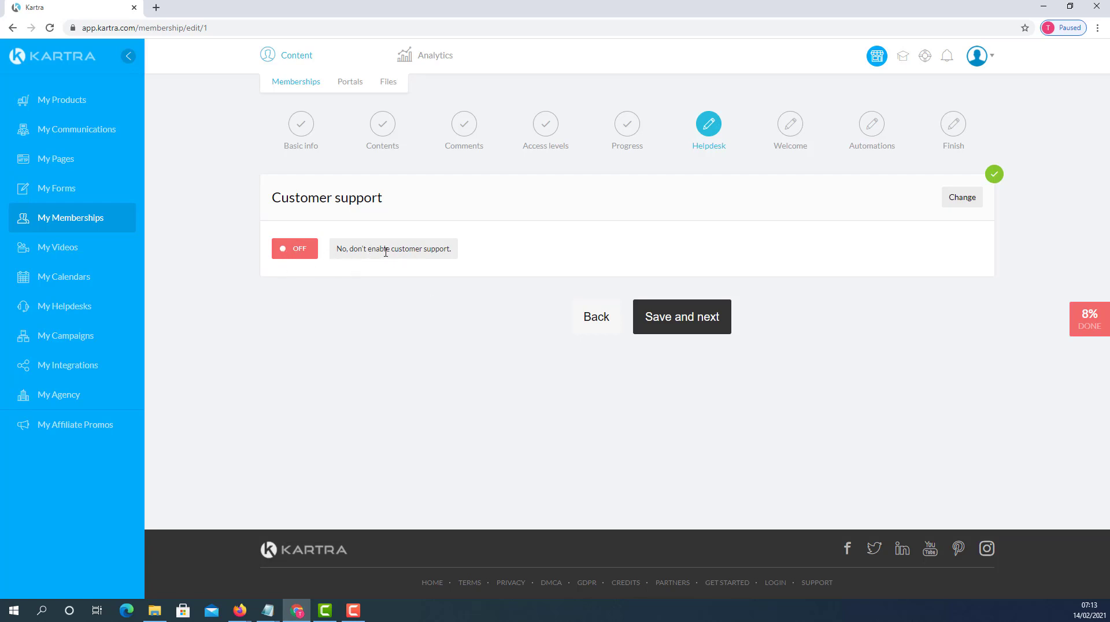
Review the customer support options and save the helpdesk setting as No support
{"action": "left_click", "coordinate": [968, 203]}
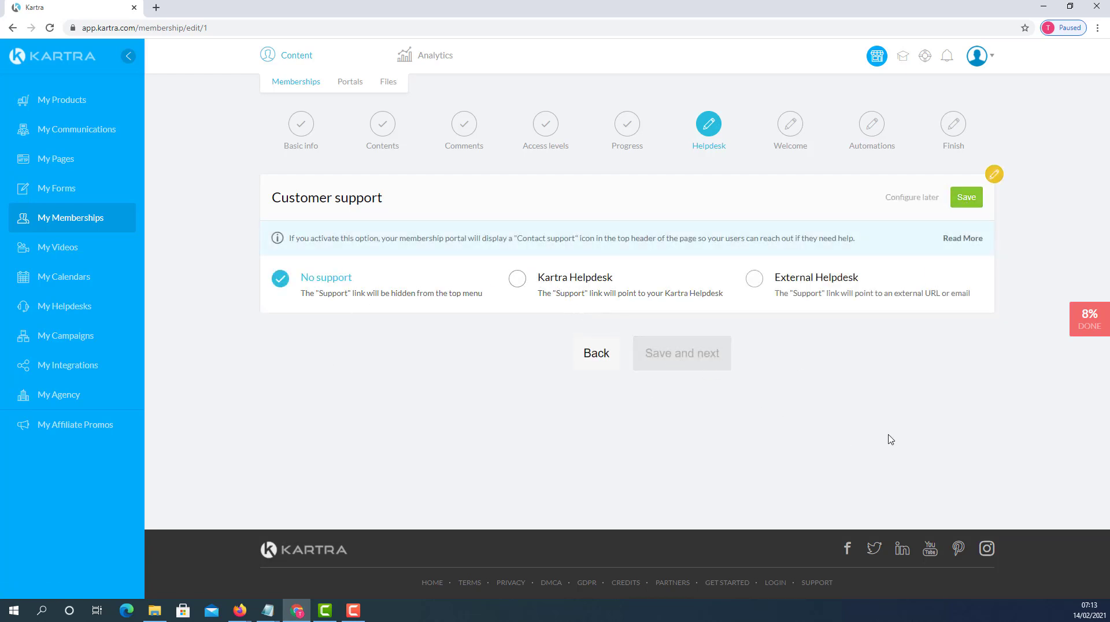
{"action": "left_click", "coordinate": [970, 203]}
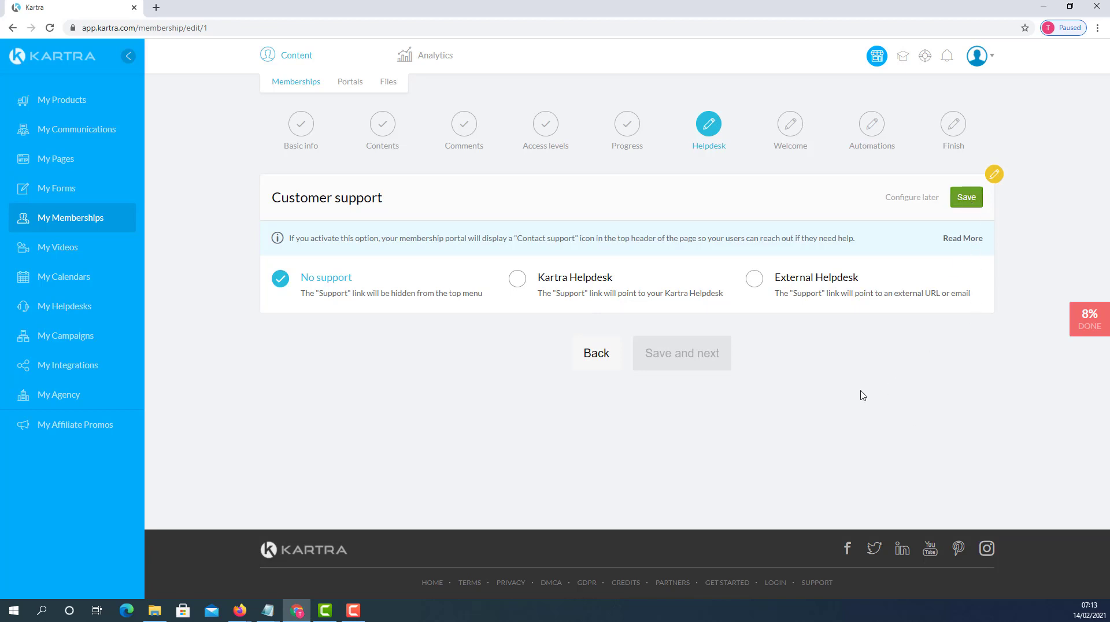
{"action": "left_click", "coordinate": [696, 318]}
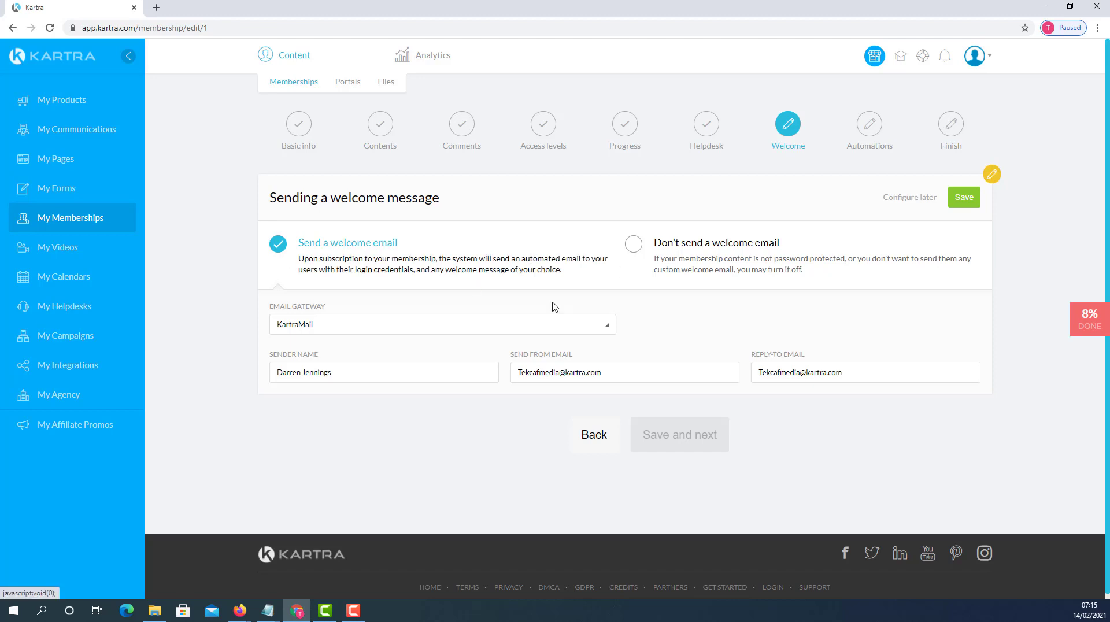
Save sending the welcome email through KartraMail and review the welcome message's subject line
{"action": "left_click", "coordinate": [968, 200]}
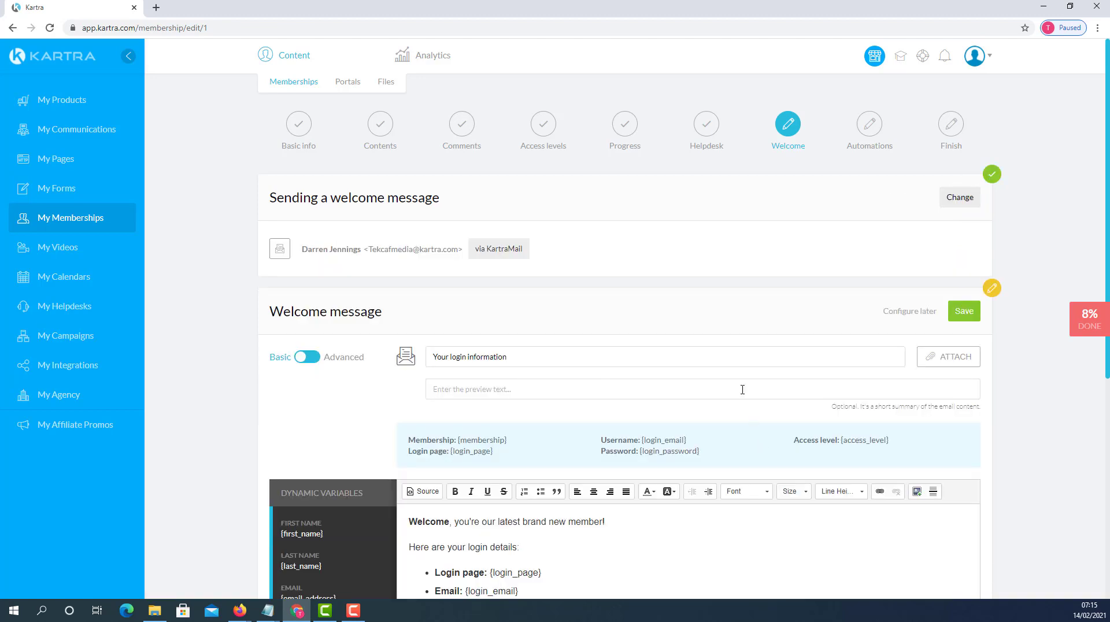
{"action": "scroll", "coordinate": [738, 377], "scroll_direction": "down", "scroll_amount": 2}
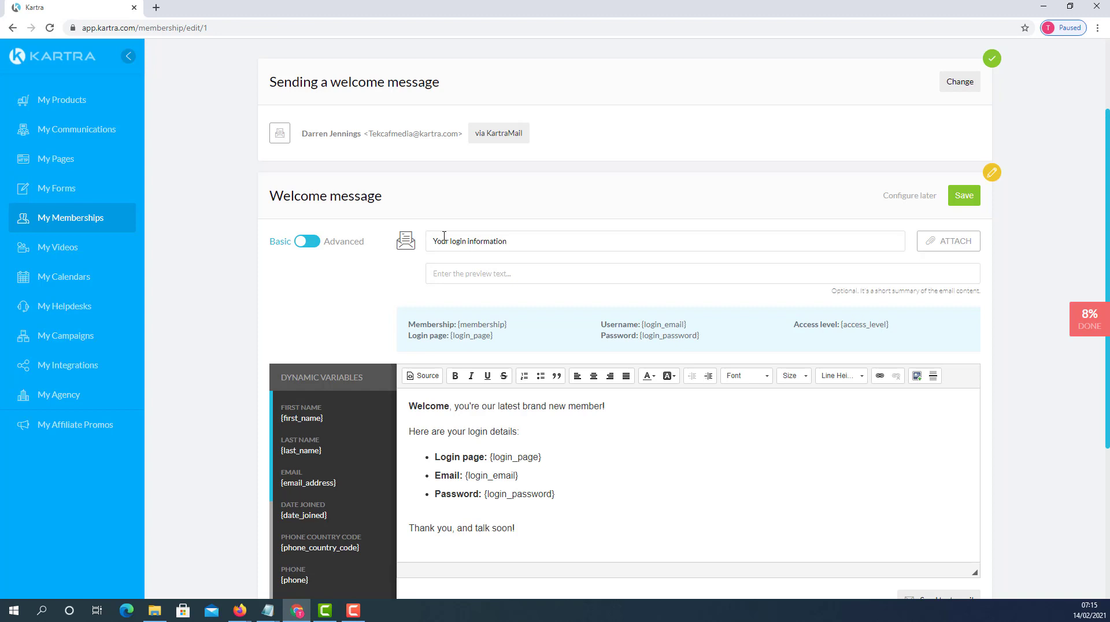
{"action": "left_click_drag", "start_coordinate": [517, 241], "coordinate": [431, 241]}
{"action": "left_click", "coordinate": [528, 241]}
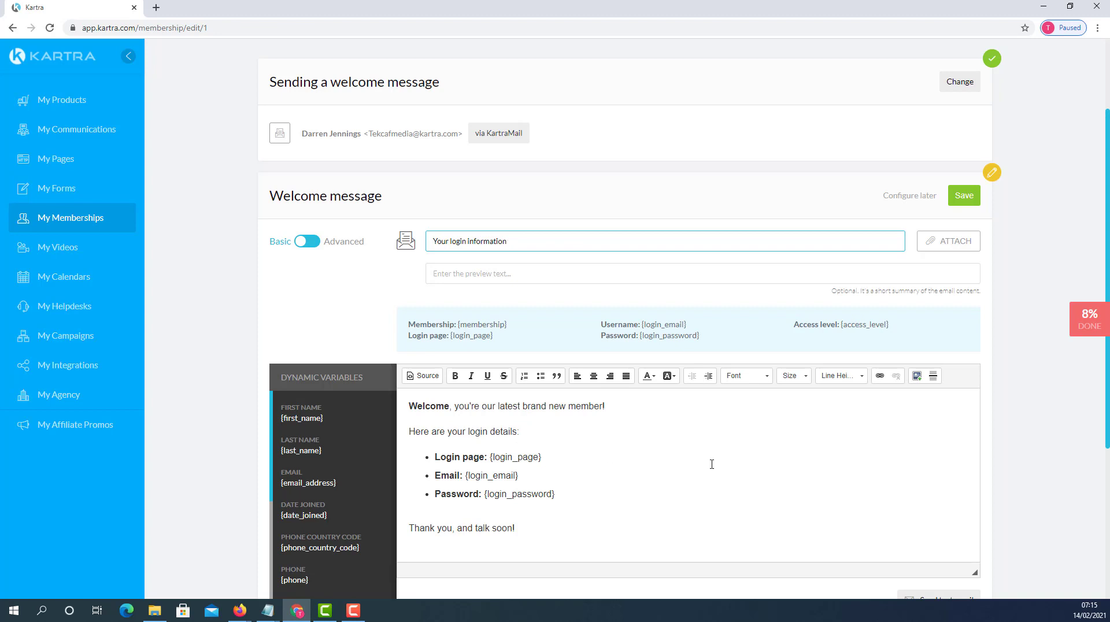
Review the login page, email and password variables in the welcome message body, and save the default welcome message
{"action": "scroll", "coordinate": [712, 465], "scroll_direction": "down", "scroll_amount": 1}
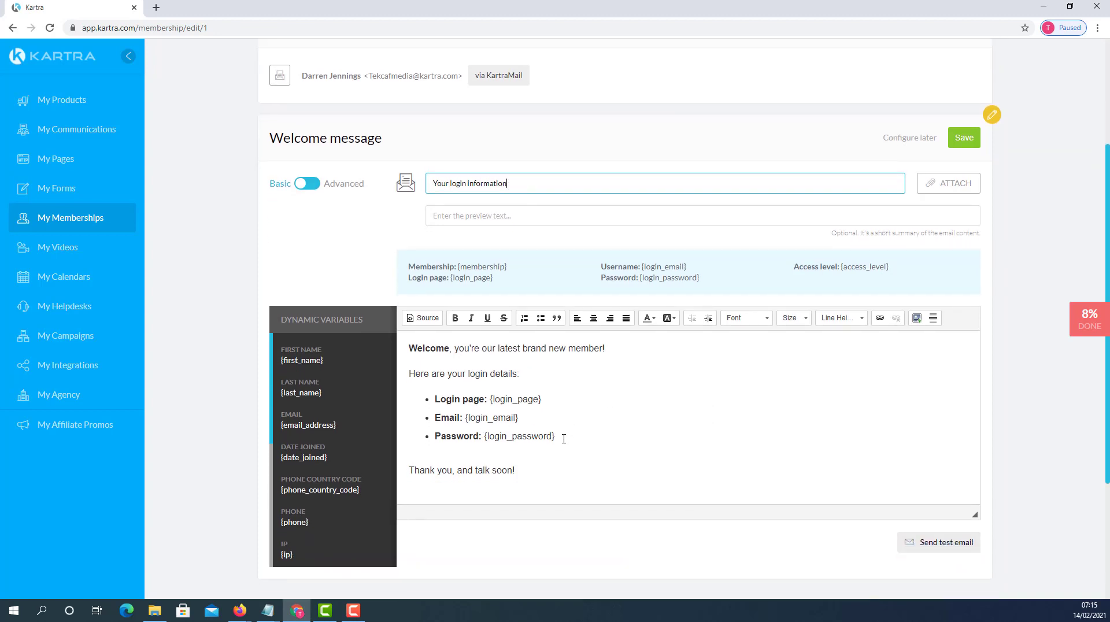
{"action": "left_click_drag", "start_coordinate": [564, 438], "coordinate": [434, 399]}
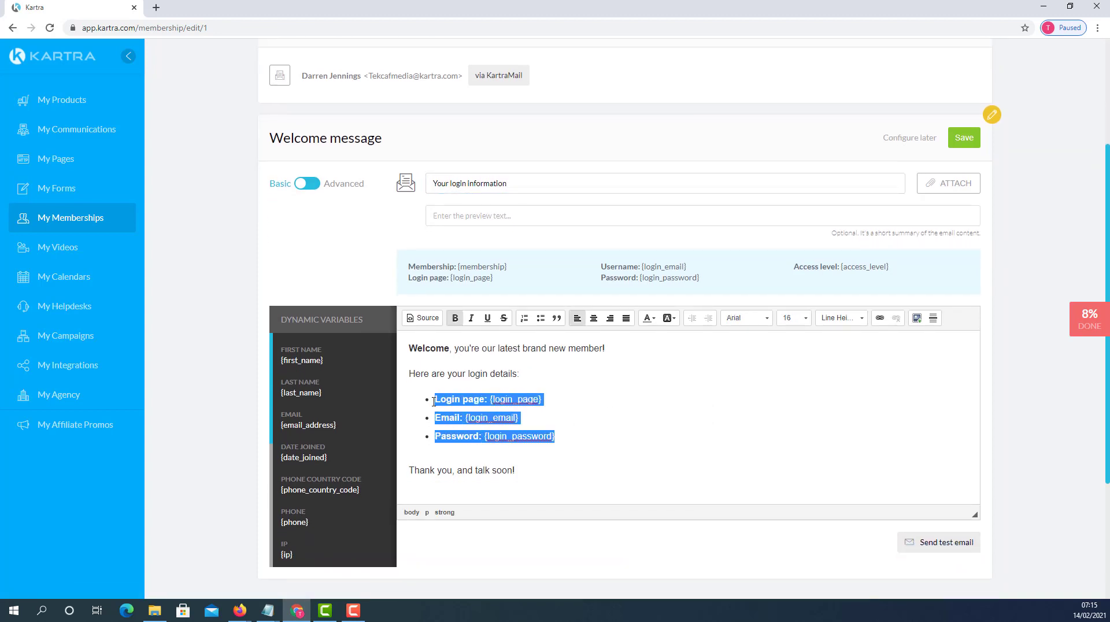
{"action": "left_click", "coordinate": [620, 428]}
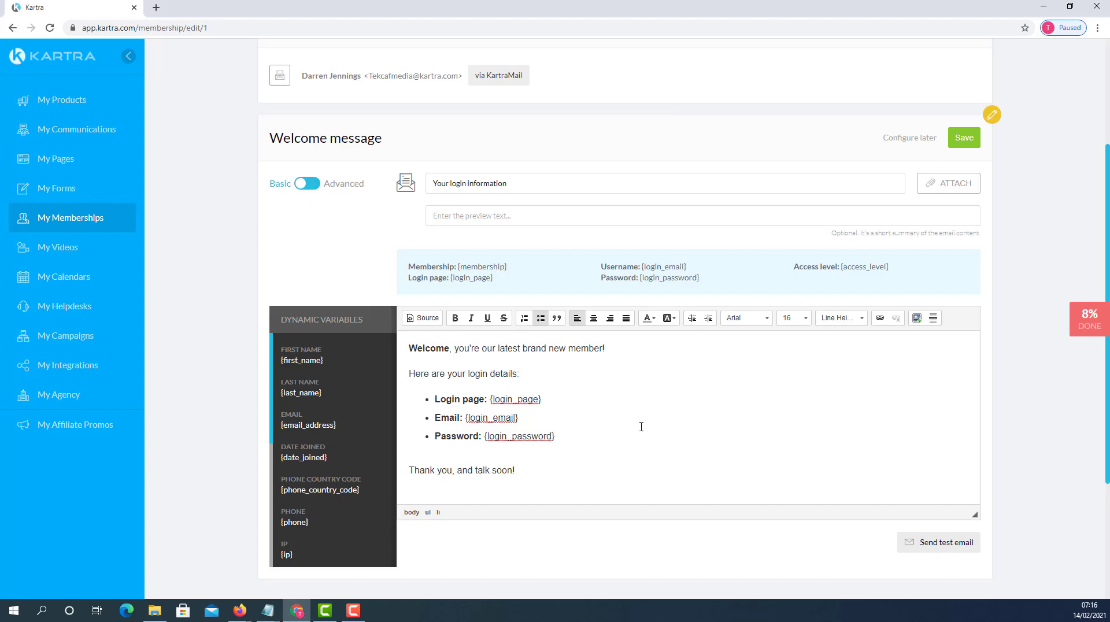
{"action": "scroll", "coordinate": [644, 430], "scroll_direction": "up", "scroll_amount": 3}
{"action": "scroll", "coordinate": [632, 445], "scroll_direction": "down", "scroll_amount": 3}
{"action": "left_click_drag", "start_coordinate": [427, 400], "coordinate": [602, 451]}
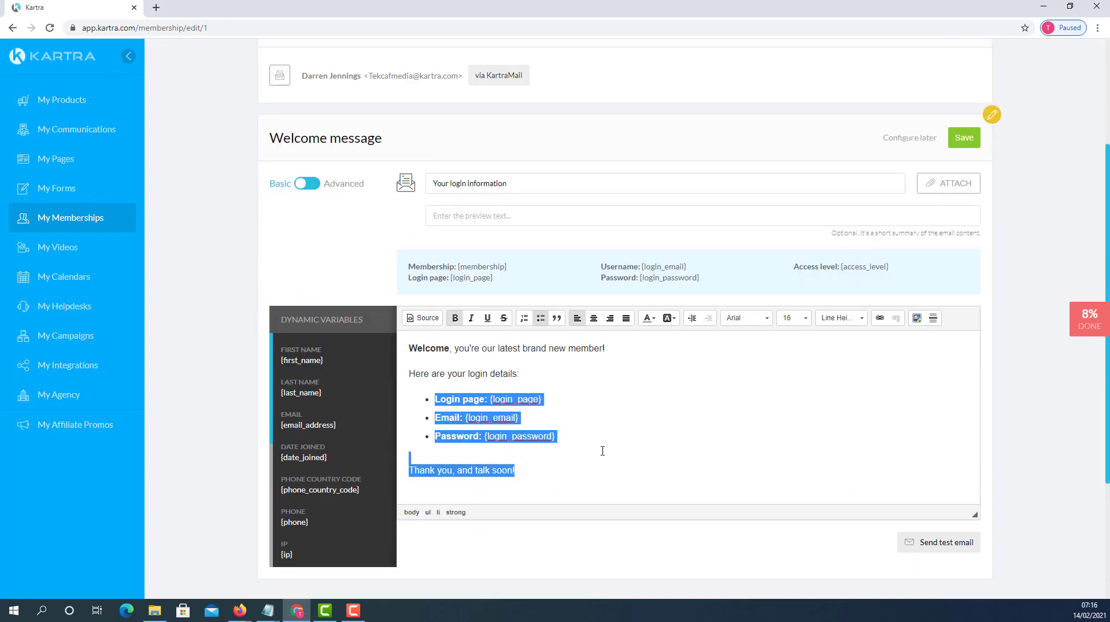
{"action": "left_click", "coordinate": [634, 429]}
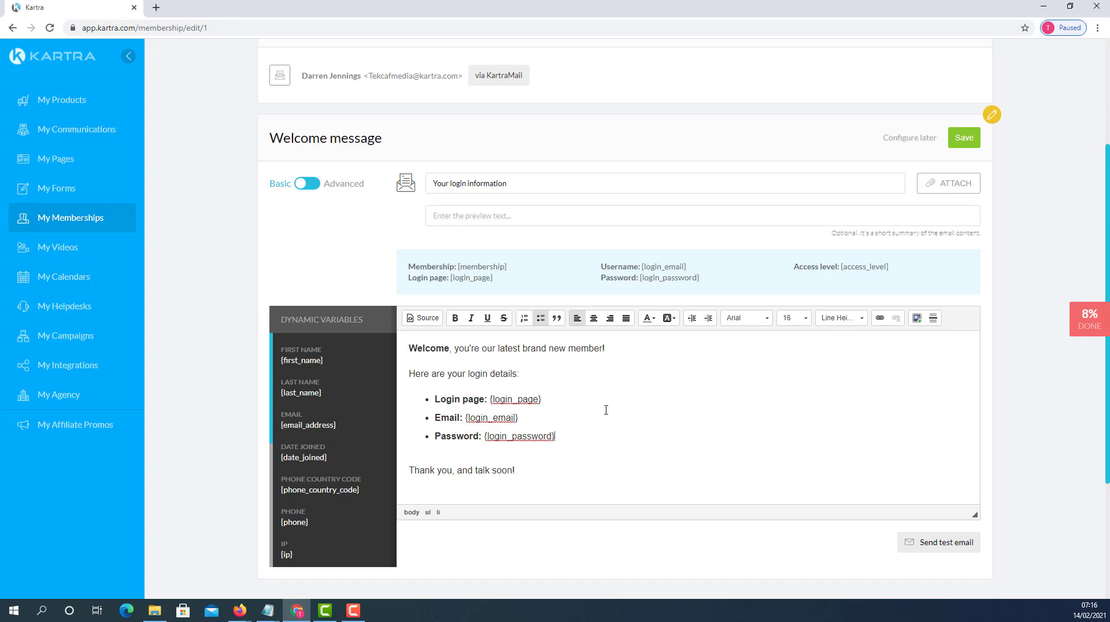
{"action": "scroll", "coordinate": [626, 420], "scroll_direction": "up", "scroll_amount": 1}
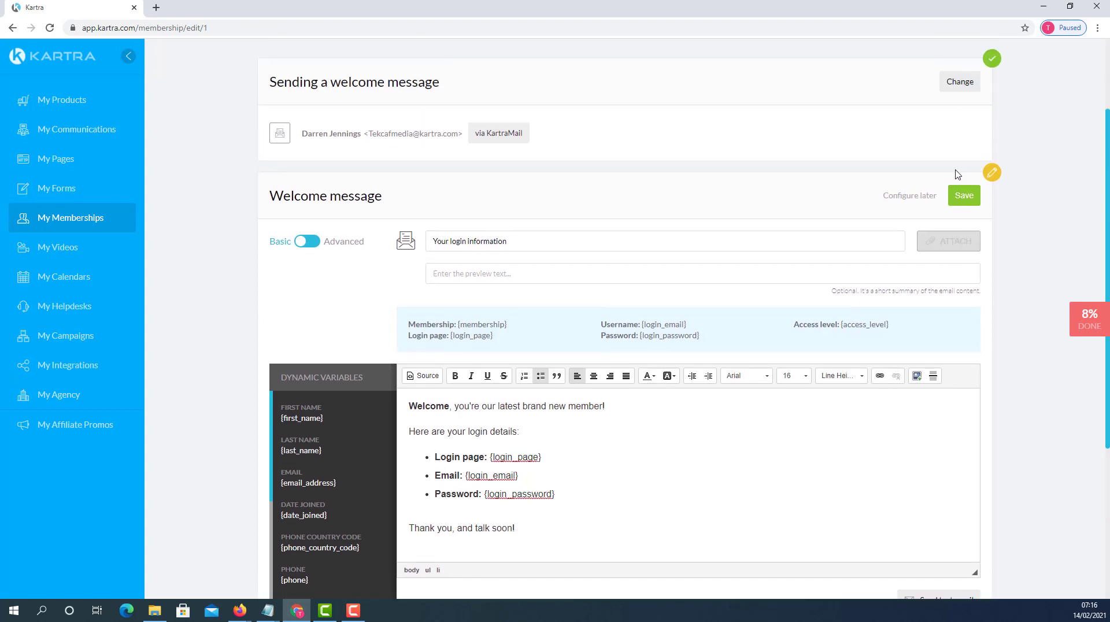
{"action": "left_click", "coordinate": [966, 197]}
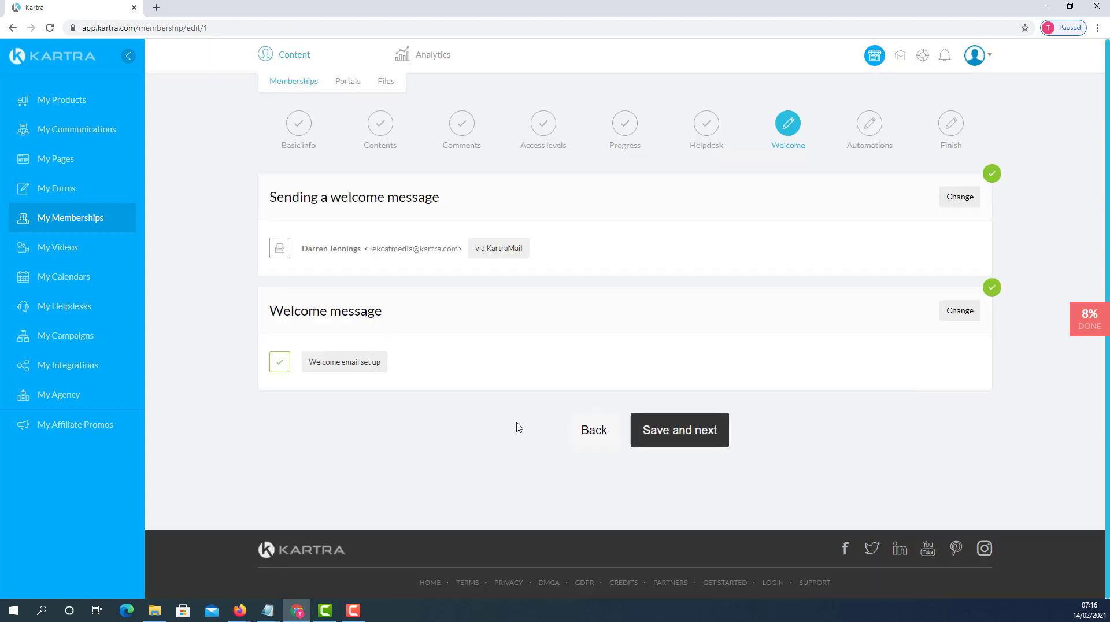
{"action": "left_click", "coordinate": [700, 442]}
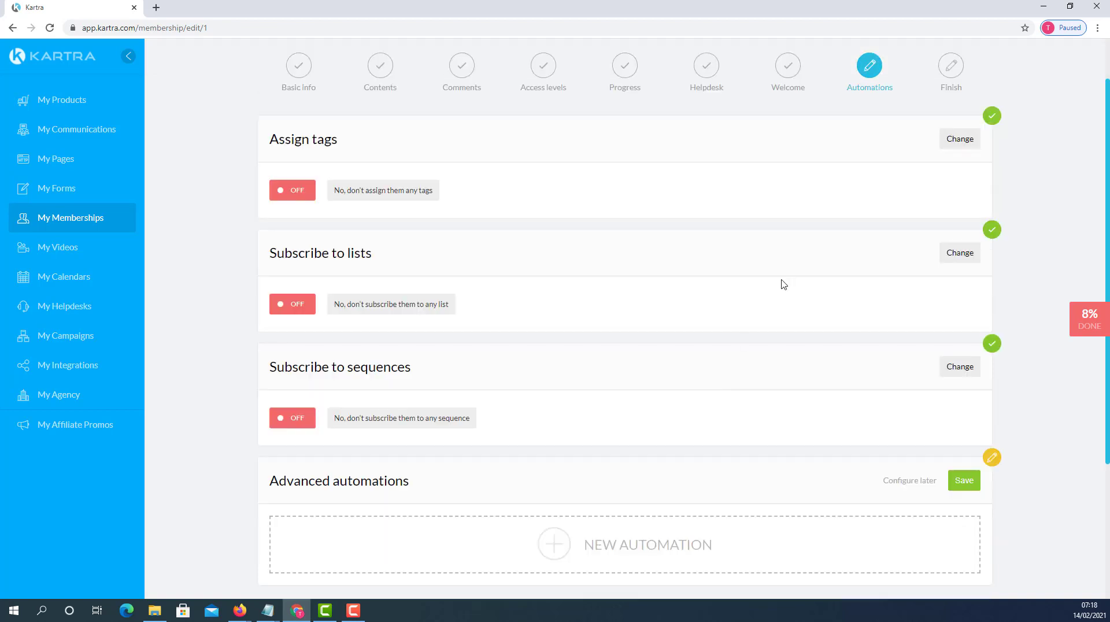
Save the automations without tags, lists, sequences or advanced automation rules, and finish creating the membership portal
{"action": "scroll", "coordinate": [780, 283], "scroll_direction": "down", "scroll_amount": 2}
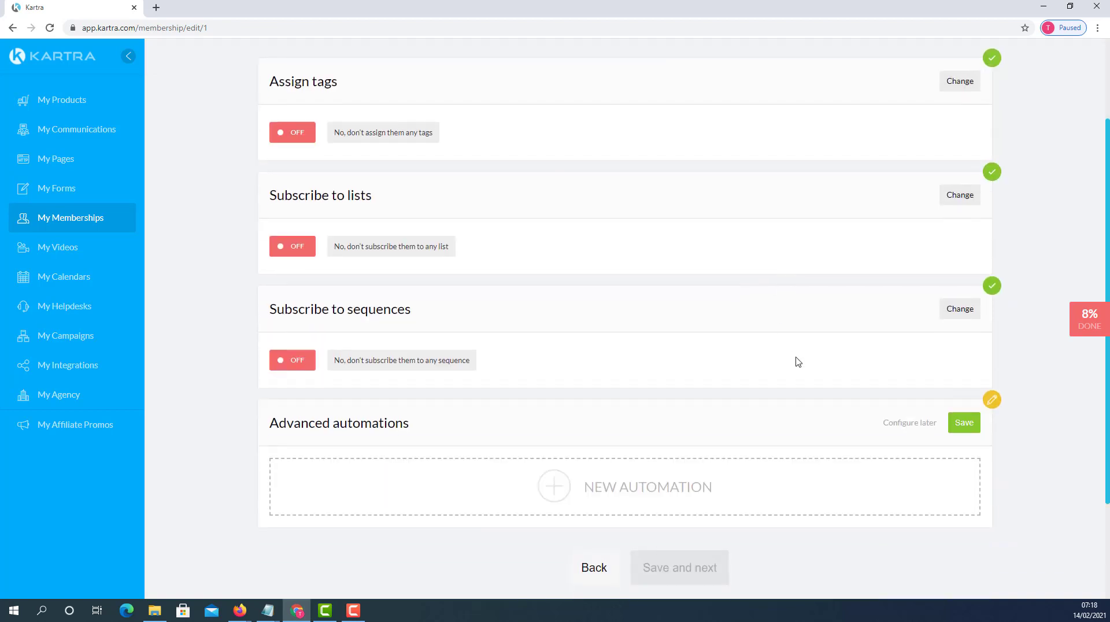
{"action": "left_click", "coordinate": [964, 423]}
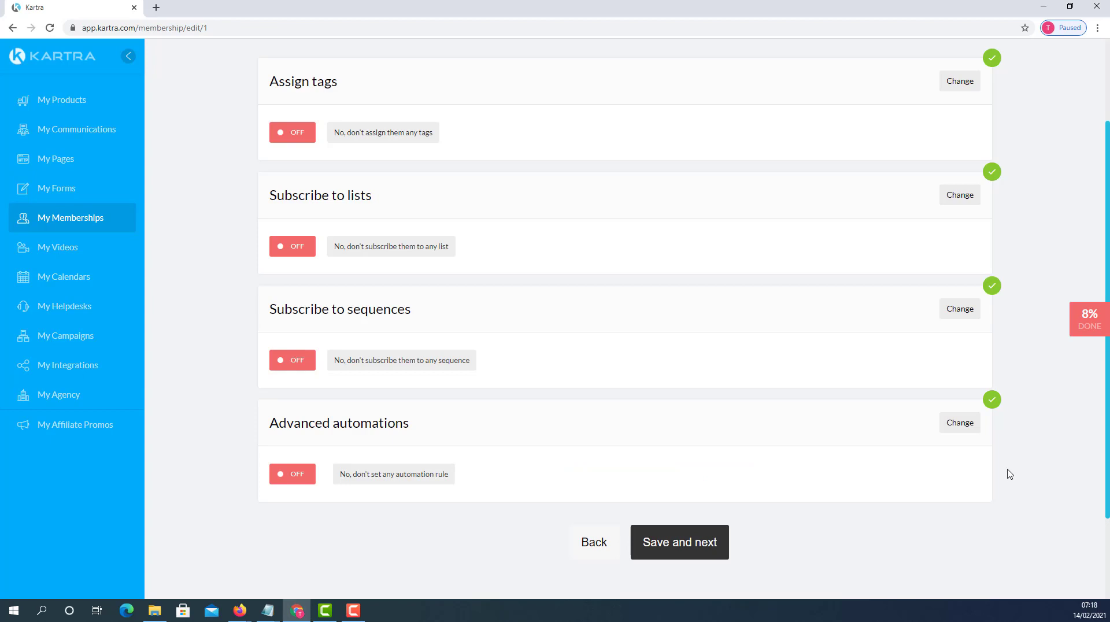
{"action": "scroll", "coordinate": [1002, 489], "scroll_direction": "up", "scroll_amount": 1}
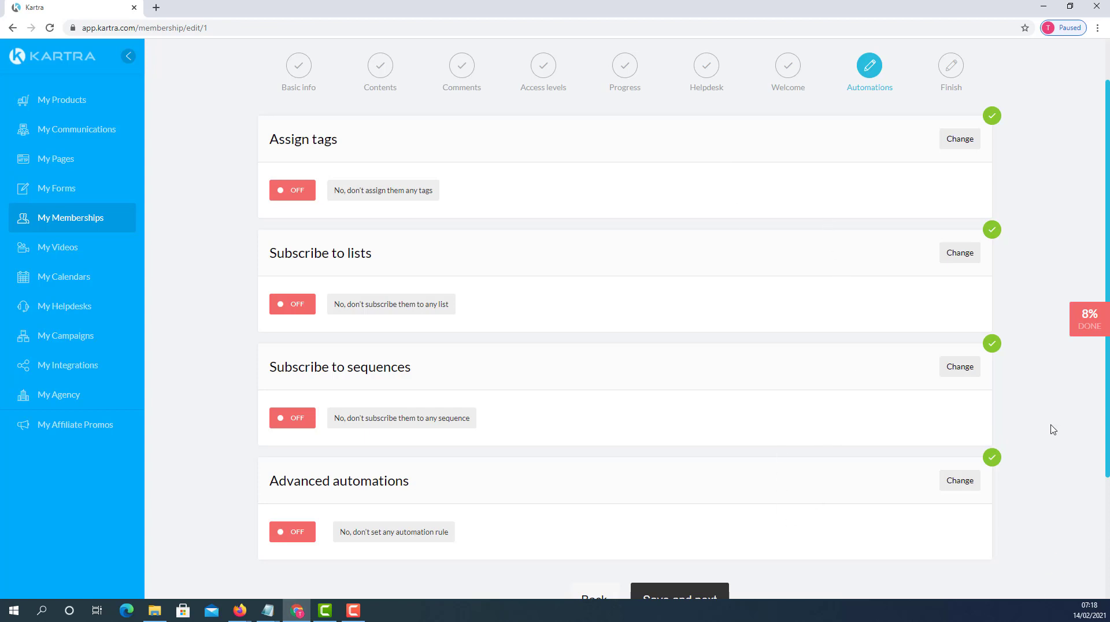
{"action": "scroll", "coordinate": [1052, 430], "scroll_direction": "down", "scroll_amount": 3}
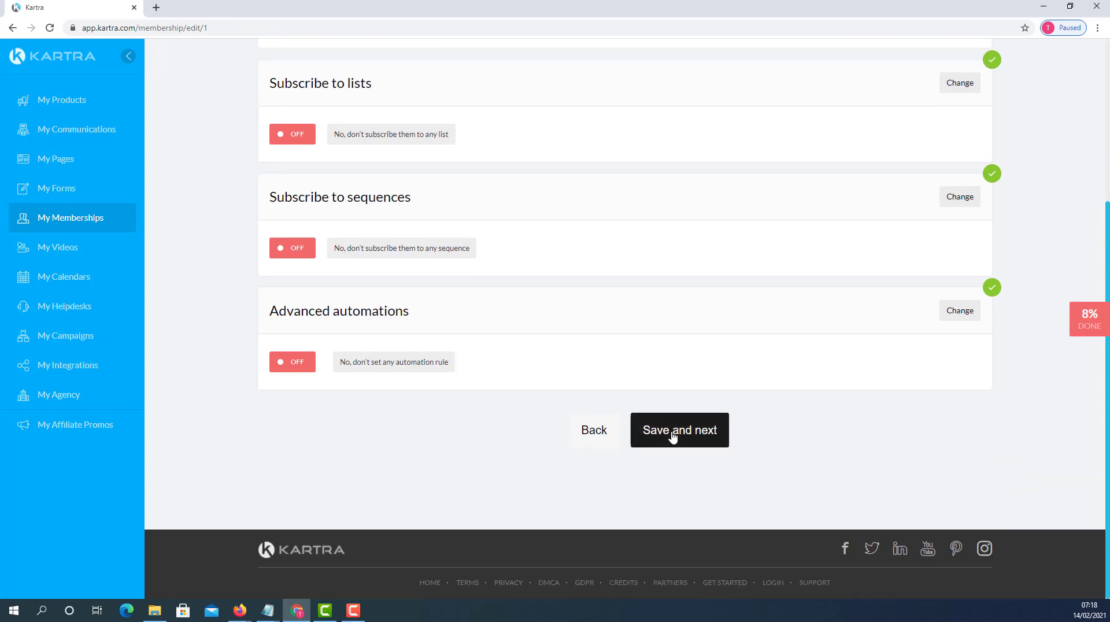
{"action": "left_click", "coordinate": [673, 438]}
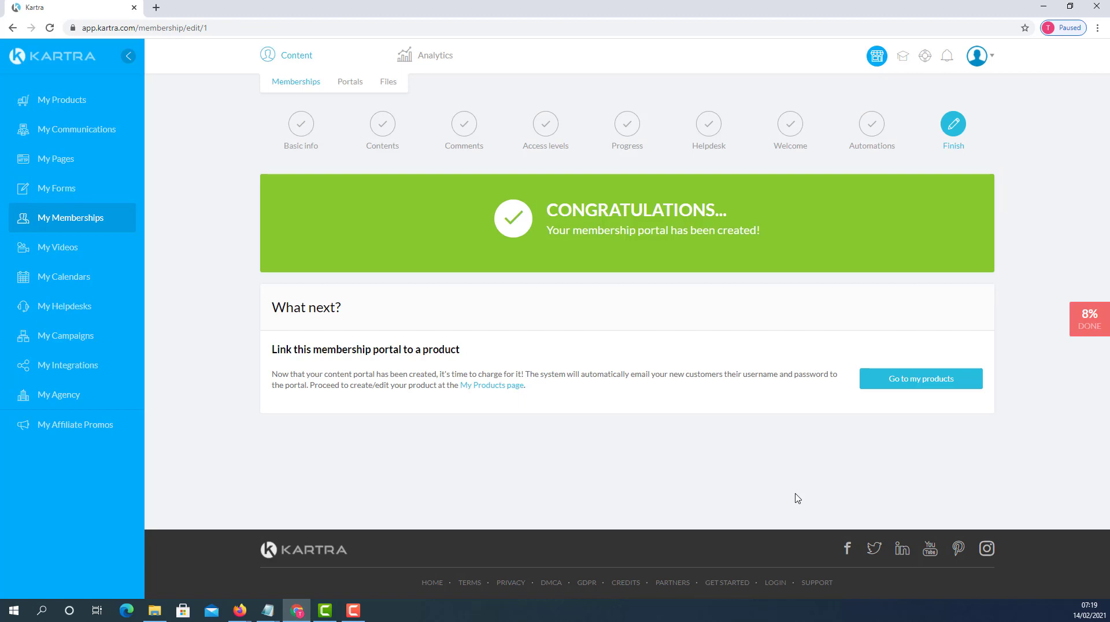